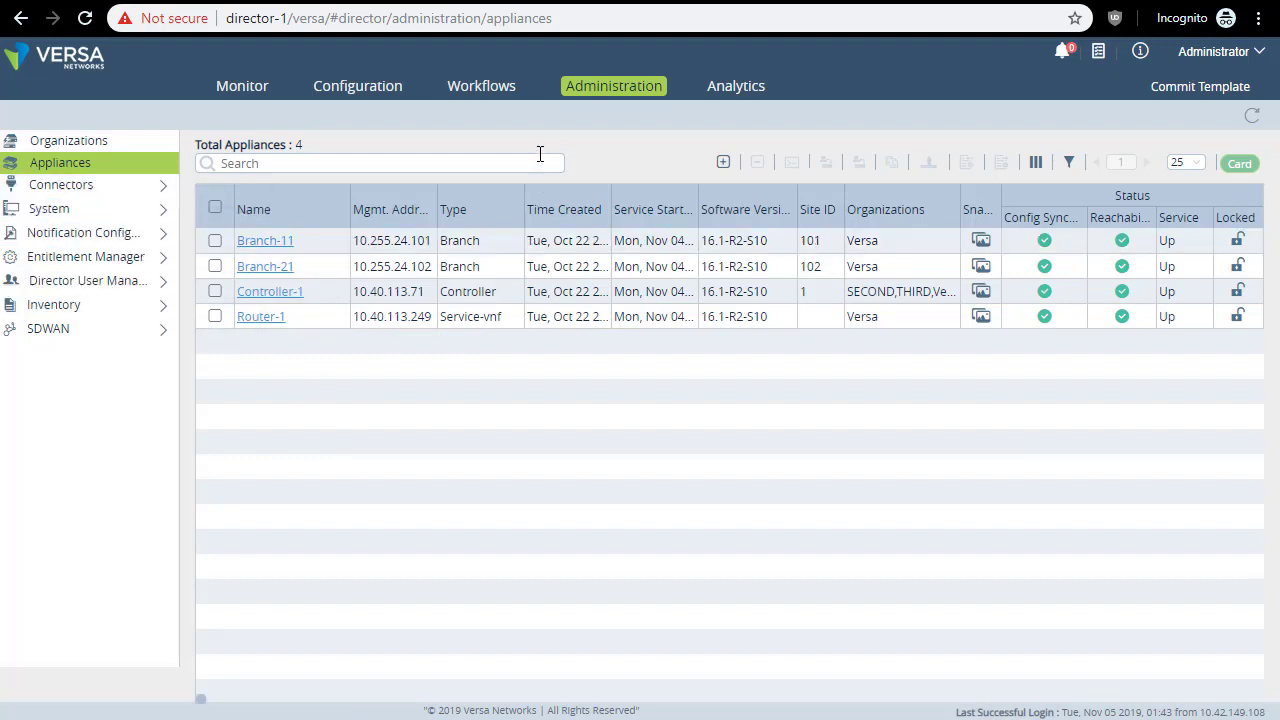
# Browse the workflow template categories and the configuration section's device template and device lists
pyautogui.click(498, 90)
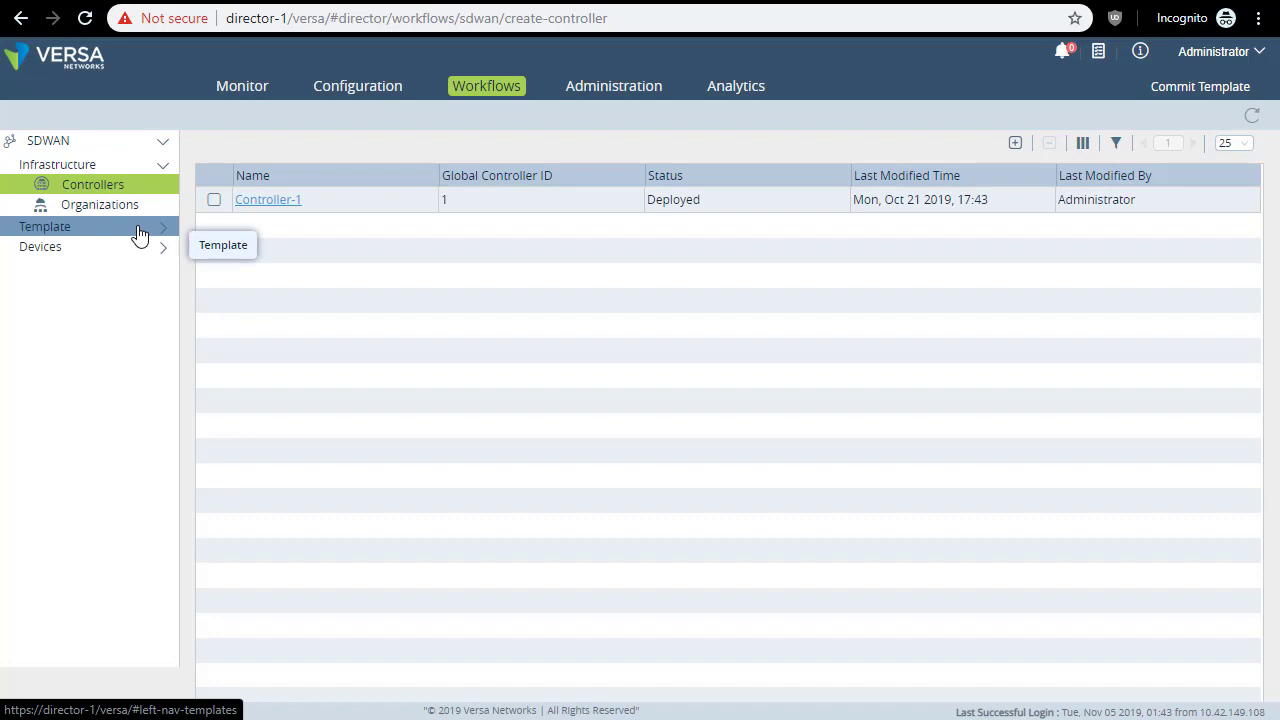
pyautogui.click(140, 228)
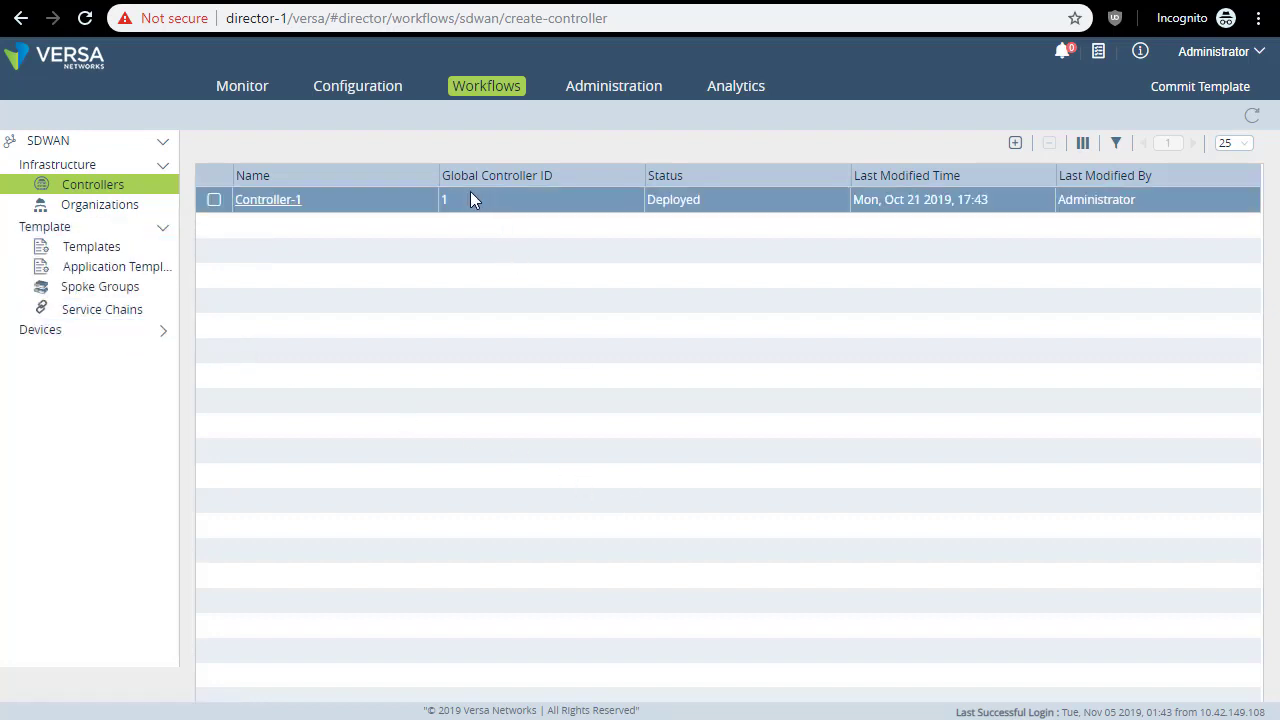
pyautogui.click(373, 97)
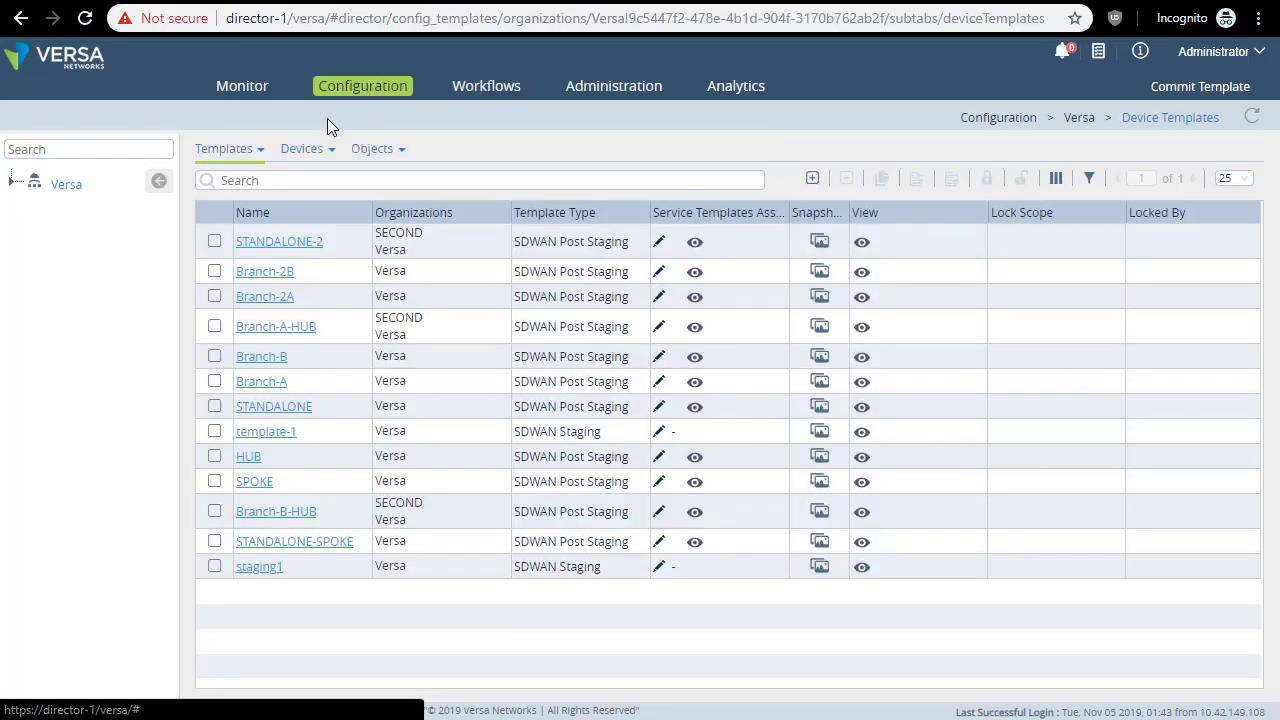
pyautogui.click(305, 150)
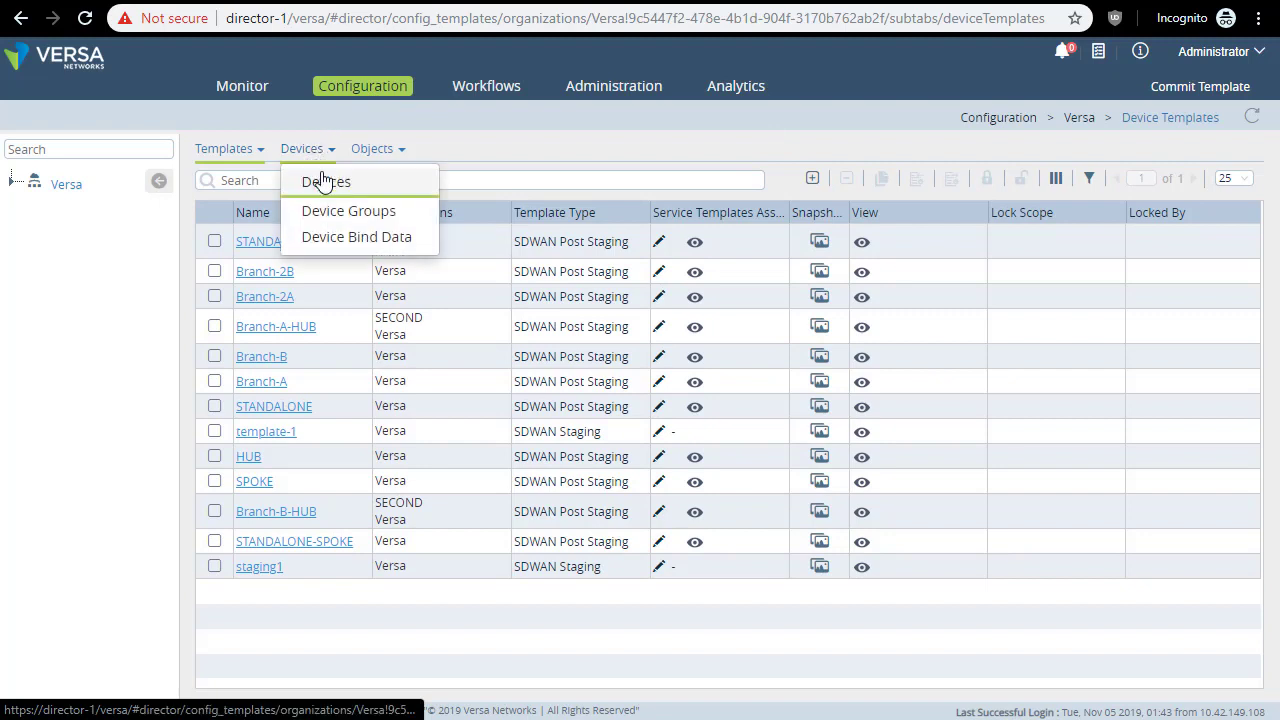
# Examine the Monitor summary dashboard's asset inventory, recent events, provider health, application activity and services
pyautogui.click(247, 87)
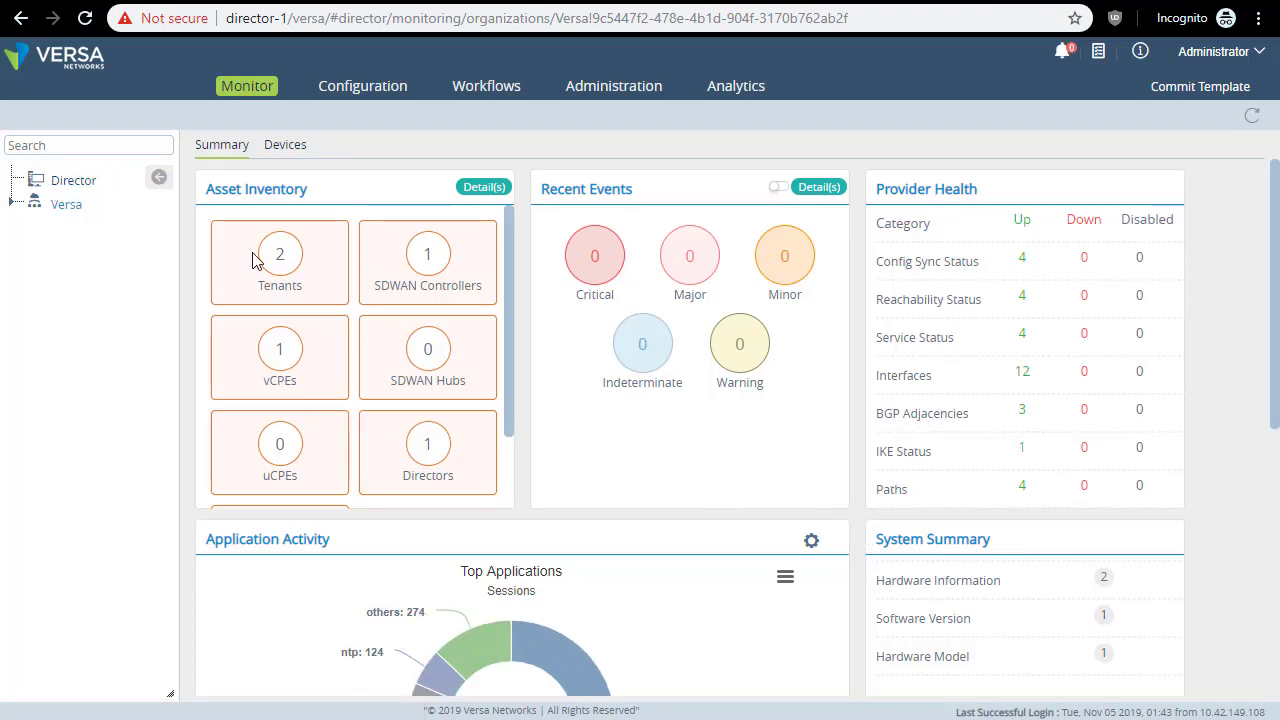
pyautogui.moveTo(205, 192); pyautogui.dragTo(280, 198)
pyautogui.click(280, 198)
pyautogui.scroll(-4, 451, 417)
pyautogui.scroll(4, 423, 354)
pyautogui.moveTo(541, 189); pyautogui.dragTo(640, 184)
pyautogui.click(660, 190)
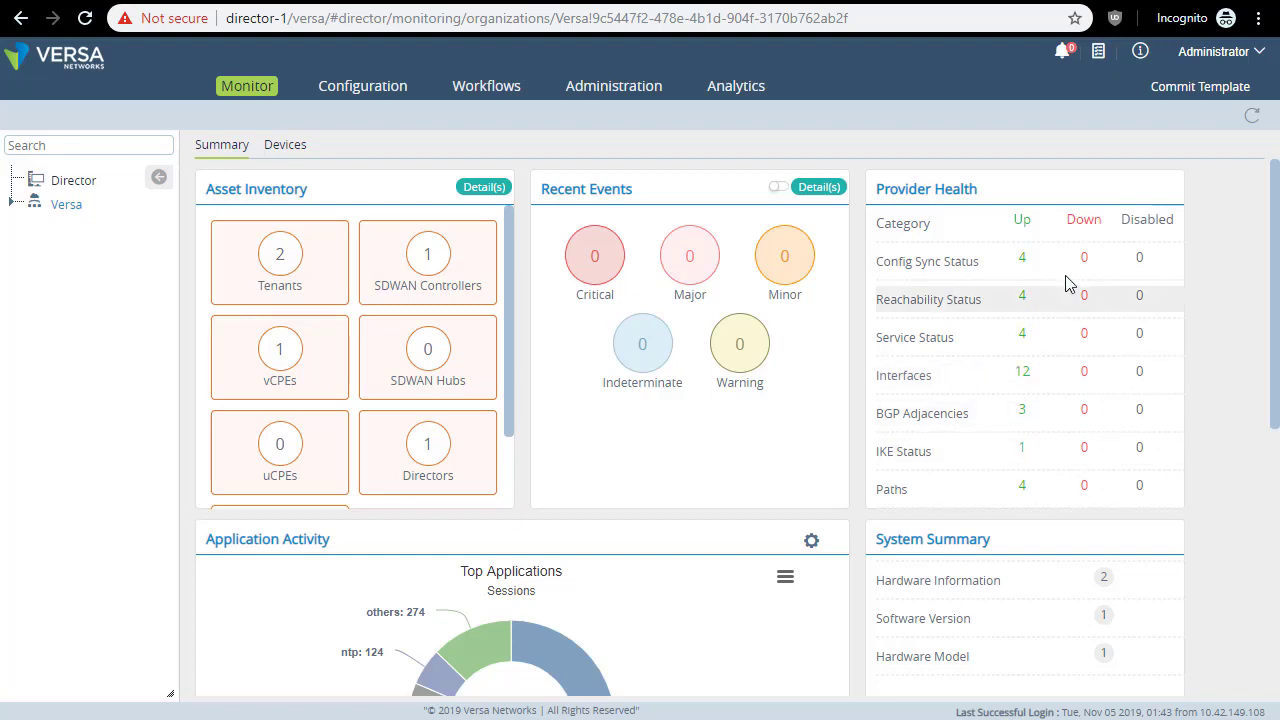
pyautogui.moveTo(1064, 219); pyautogui.dragTo(1142, 220)
pyautogui.click(1215, 313)
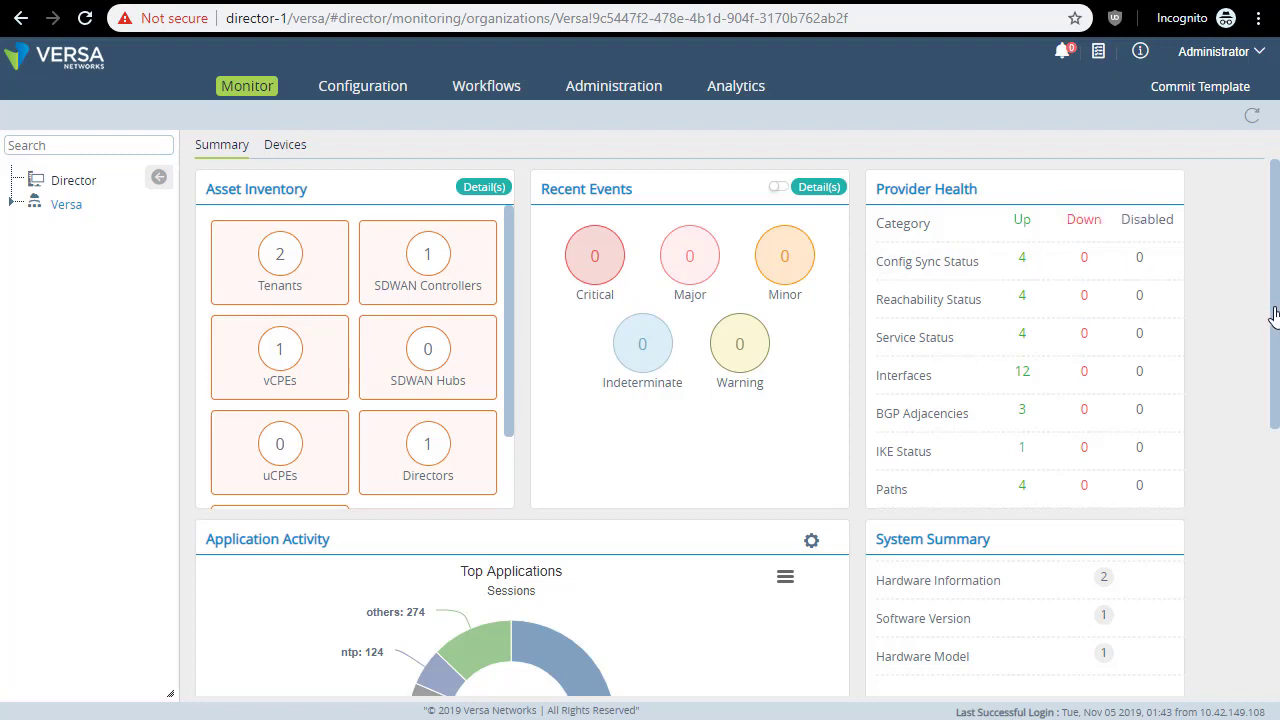
pyautogui.moveTo(1273, 315); pyautogui.dragTo(1260, 478)
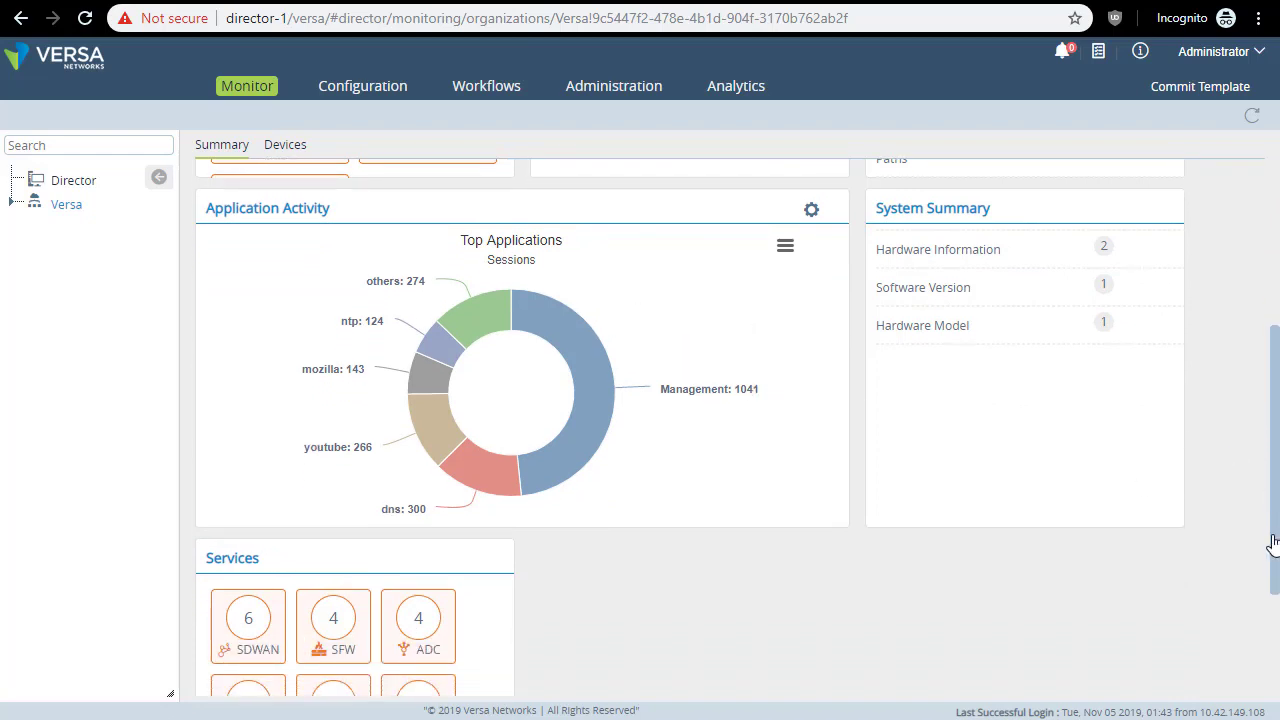
pyautogui.moveTo(1273, 543); pyautogui.dragTo(1273, 645)
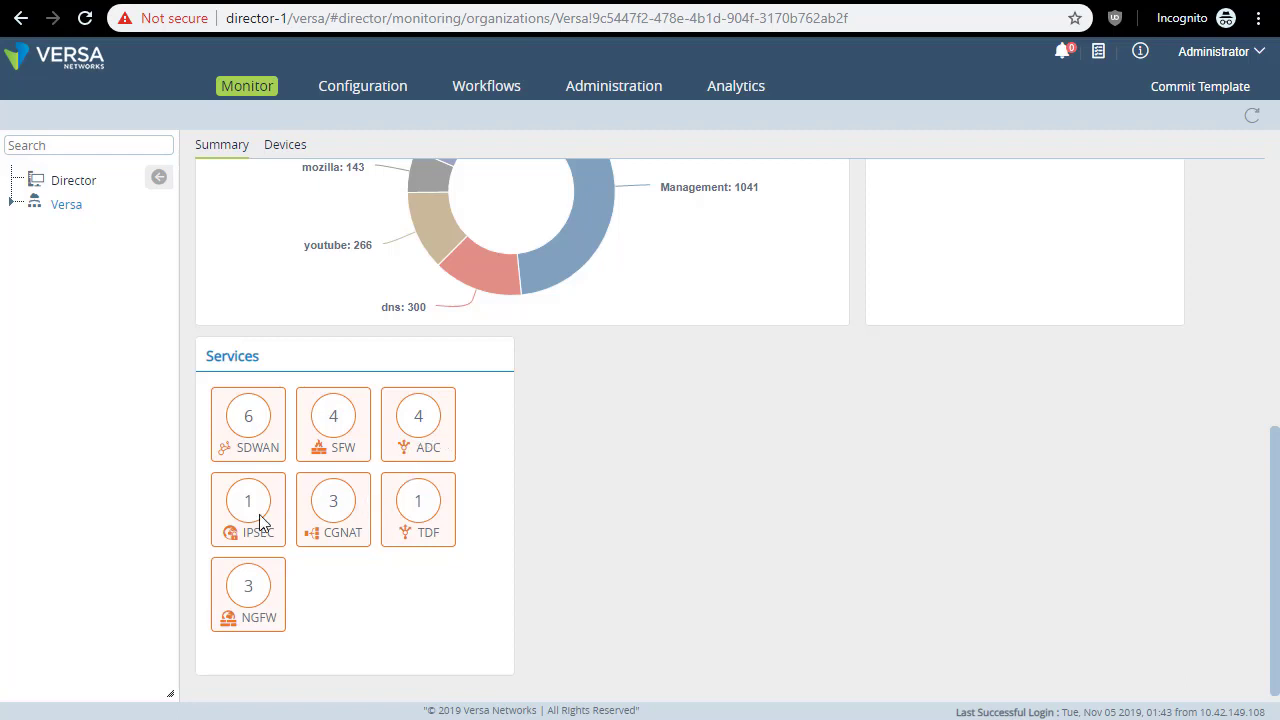
pyautogui.scroll(5, 908, 560)
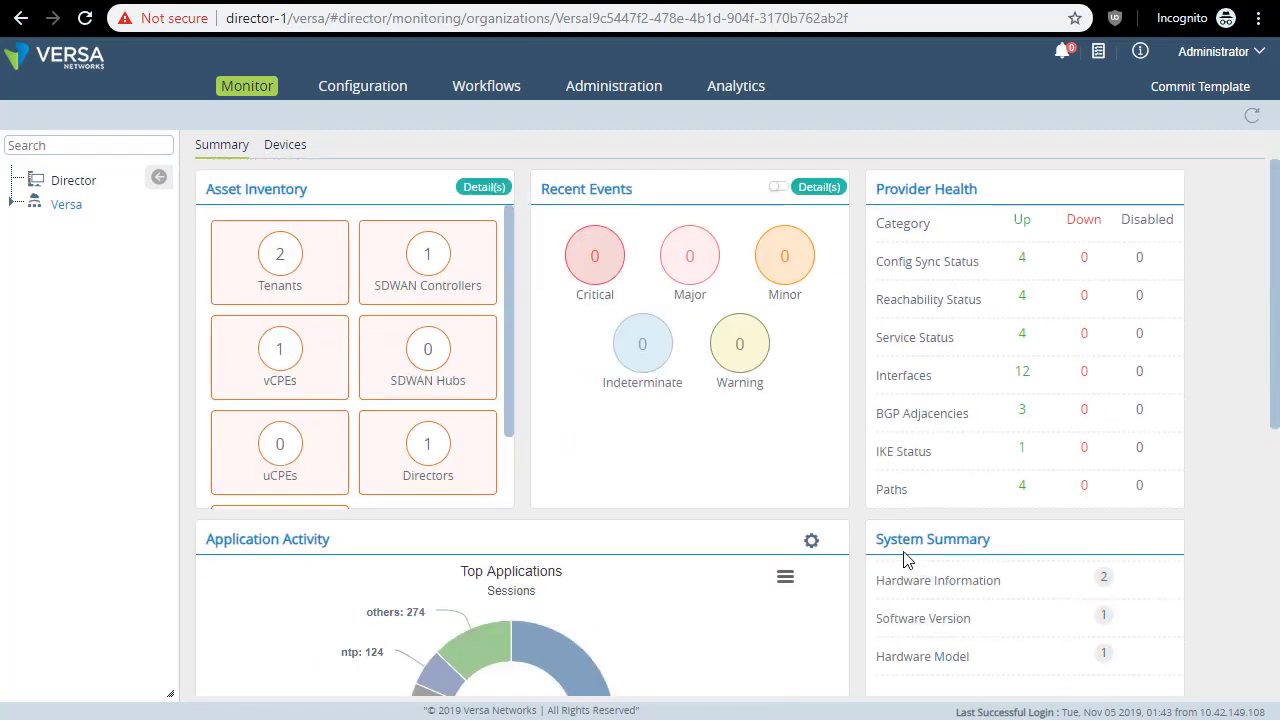
# Open Branch-11's monitoring view from the monitored device list and collapse the organization tree
pyautogui.click(286, 146)
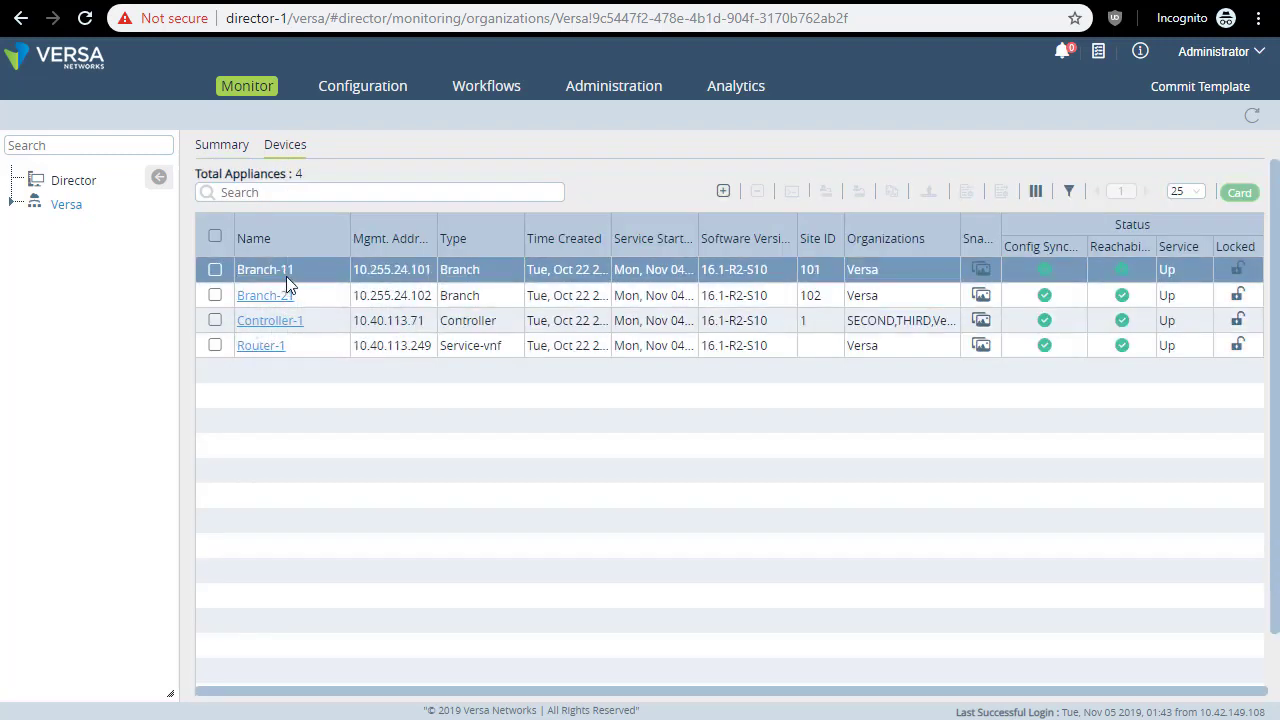
pyautogui.click(284, 274)
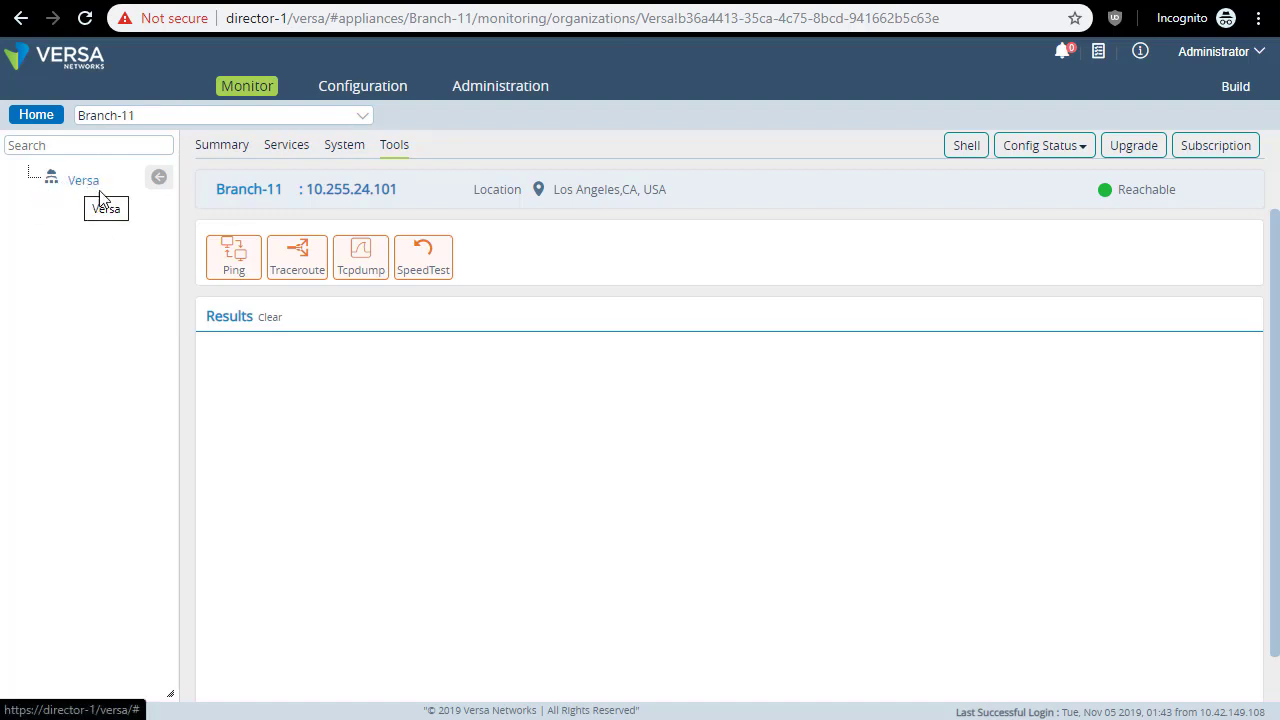
pyautogui.click(159, 177)
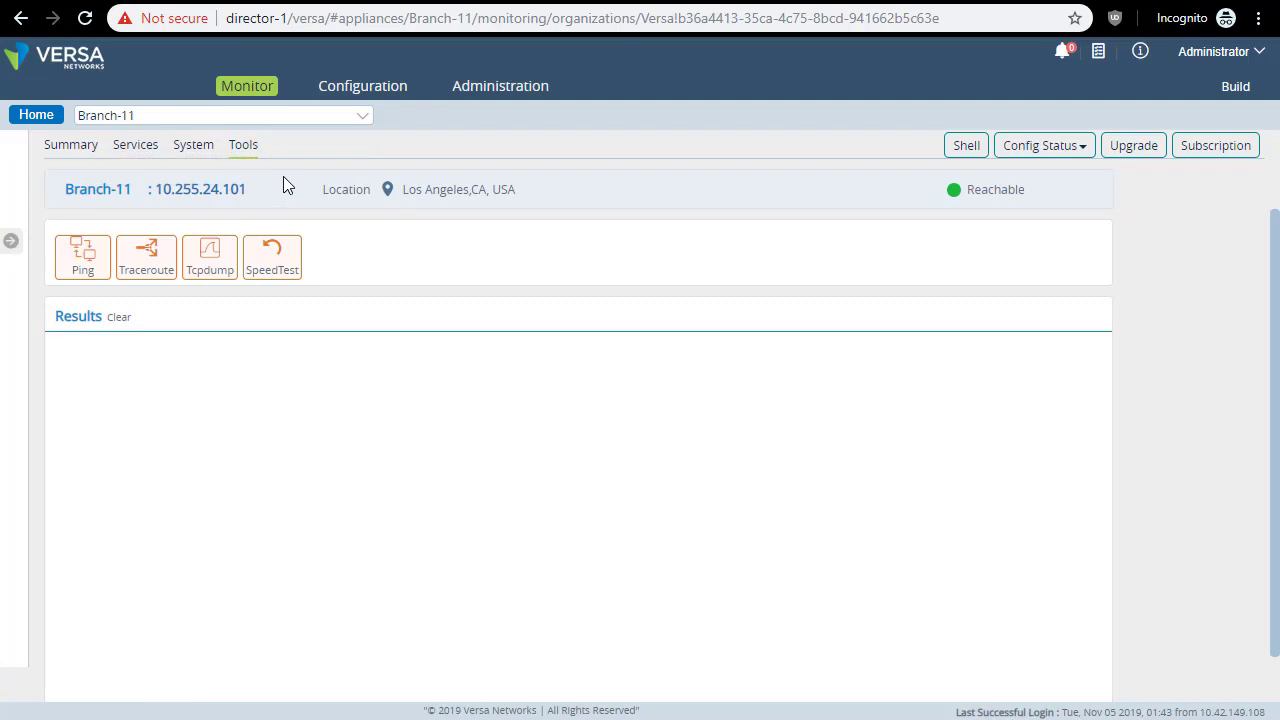
pyautogui.moveTo(156, 189)
pyautogui.mouseDown()
pyautogui.moveTo(260, 197)
pyautogui.moveTo(133, 193)
pyautogui.mouseUp()
pyautogui.moveTo(590, 197); pyautogui.dragTo(421, 198)
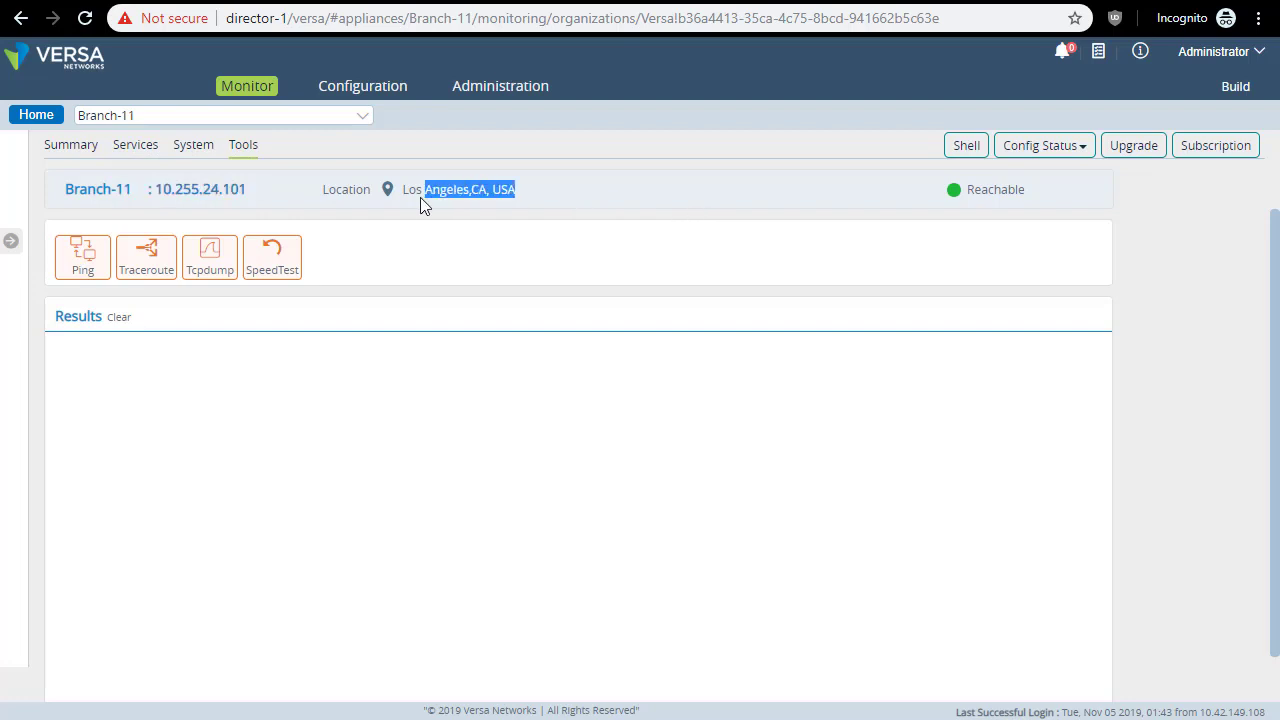
pyautogui.click(704, 191)
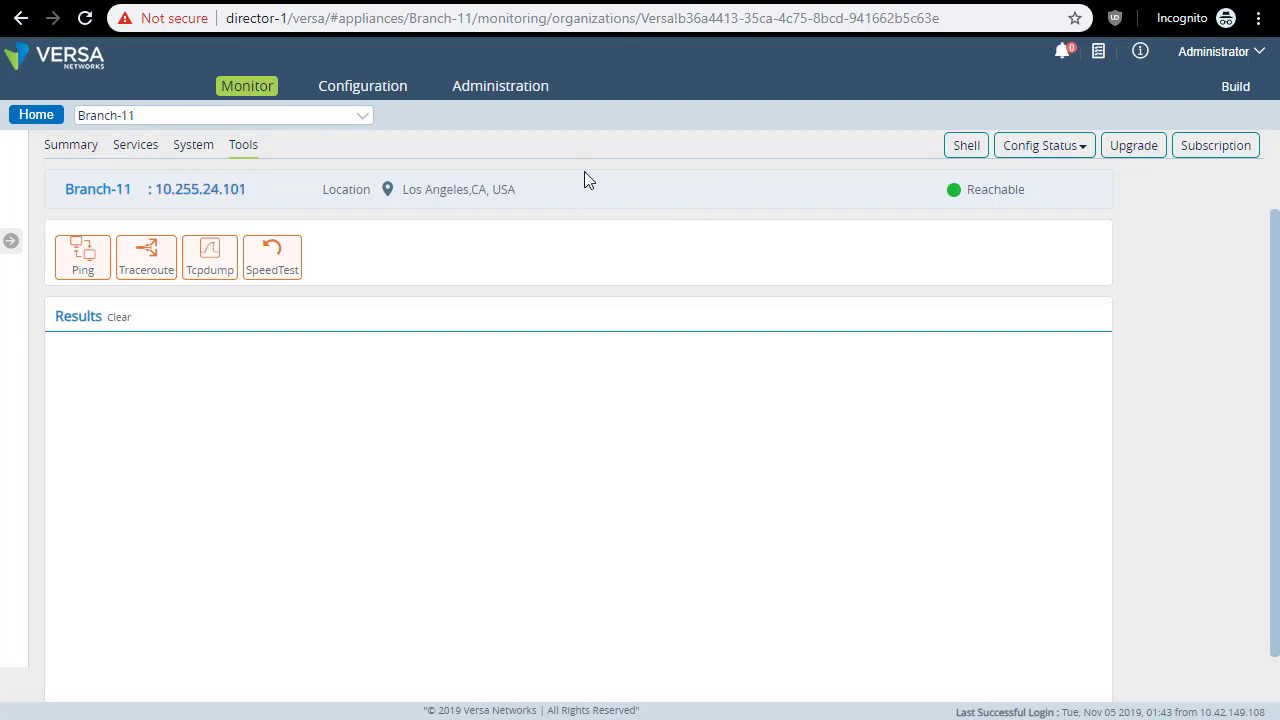
# Run Tcpdump on interface vni-0/2 with the filter port 443 and a 5-second timeout, and try downloading the capture file
pyautogui.click(74, 252)
pyautogui.click(155, 270)
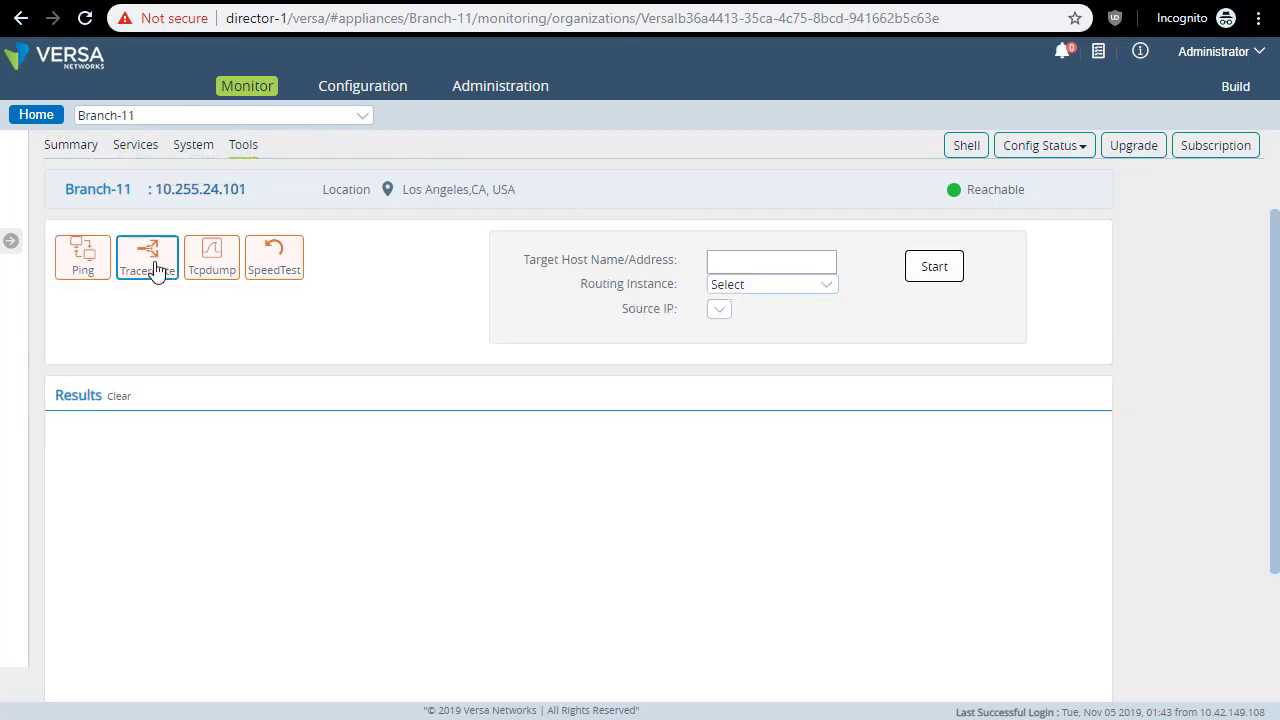
pyautogui.click(222, 258)
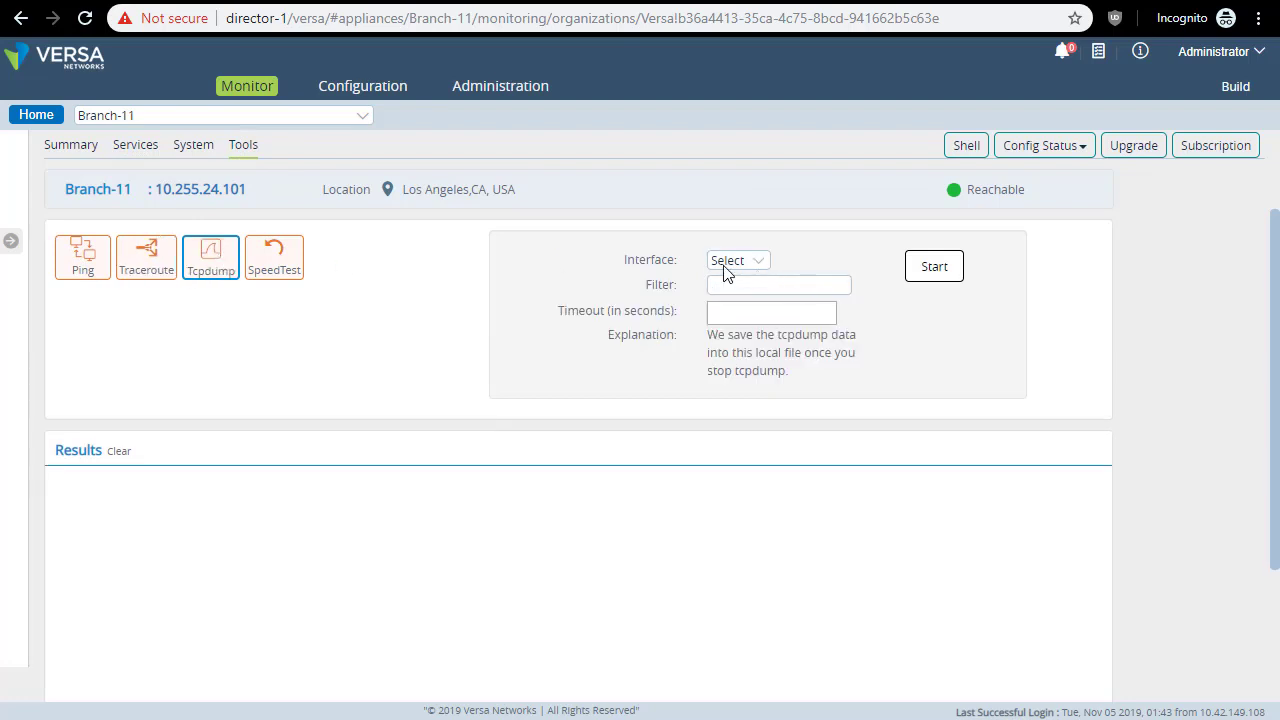
pyautogui.click(753, 265)
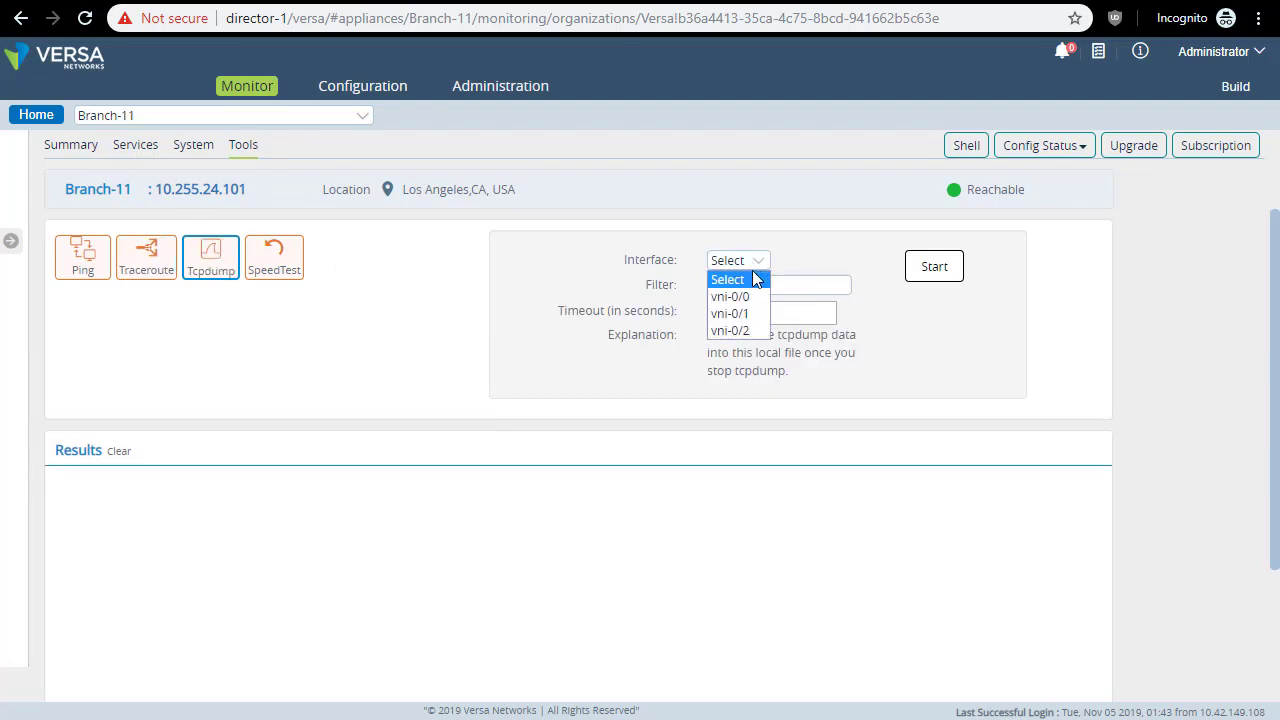
pyautogui.click(753, 326)
pyautogui.click(754, 290)
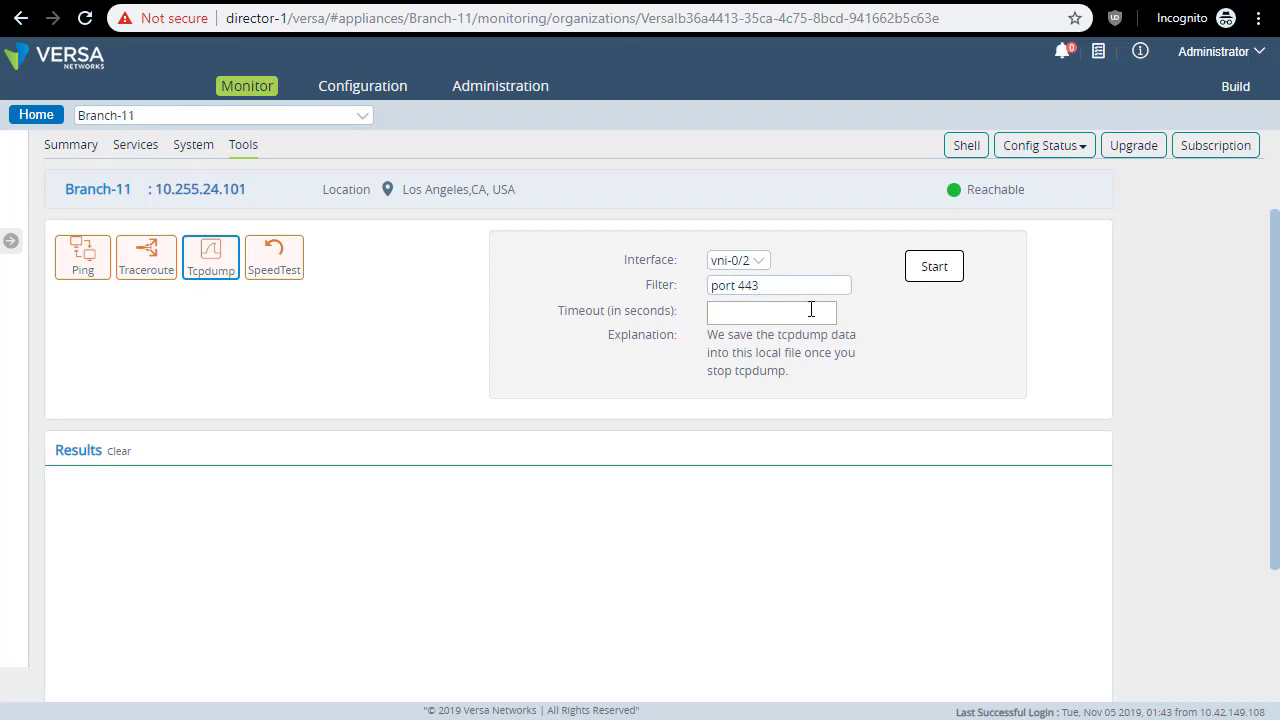
pyautogui.write('5')
pyautogui.click(936, 268)
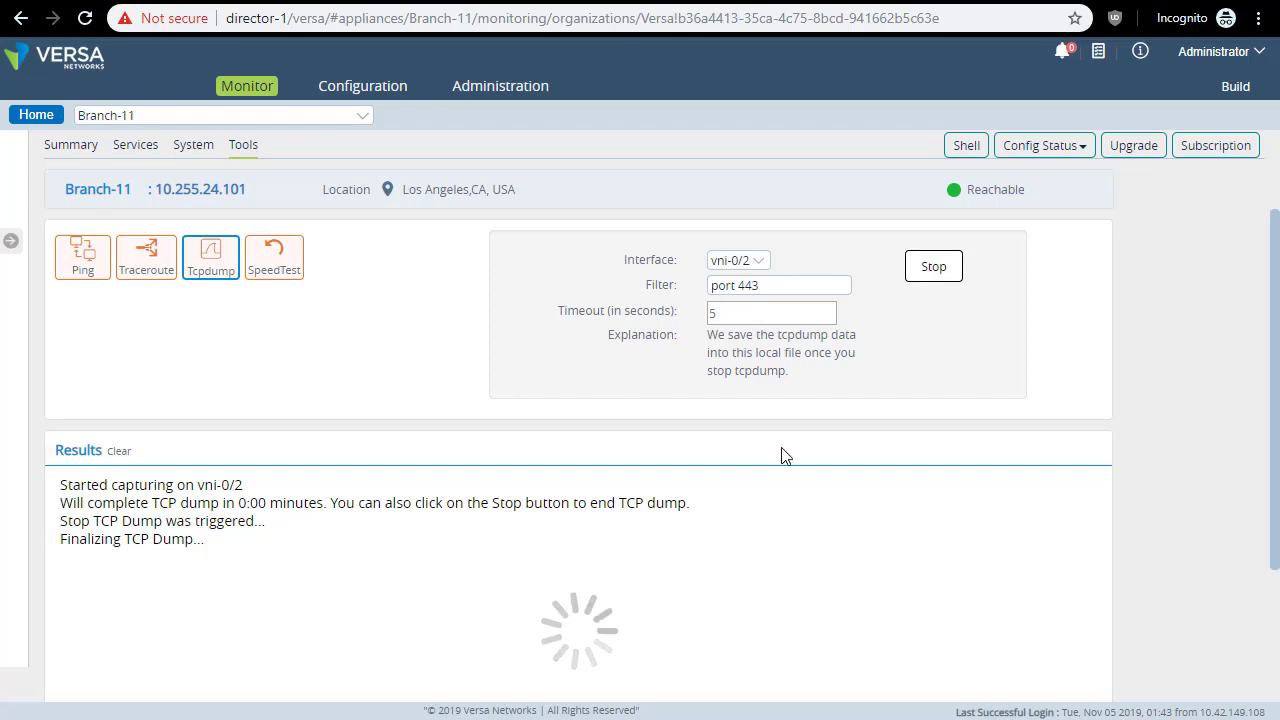
pyautogui.click(945, 318)
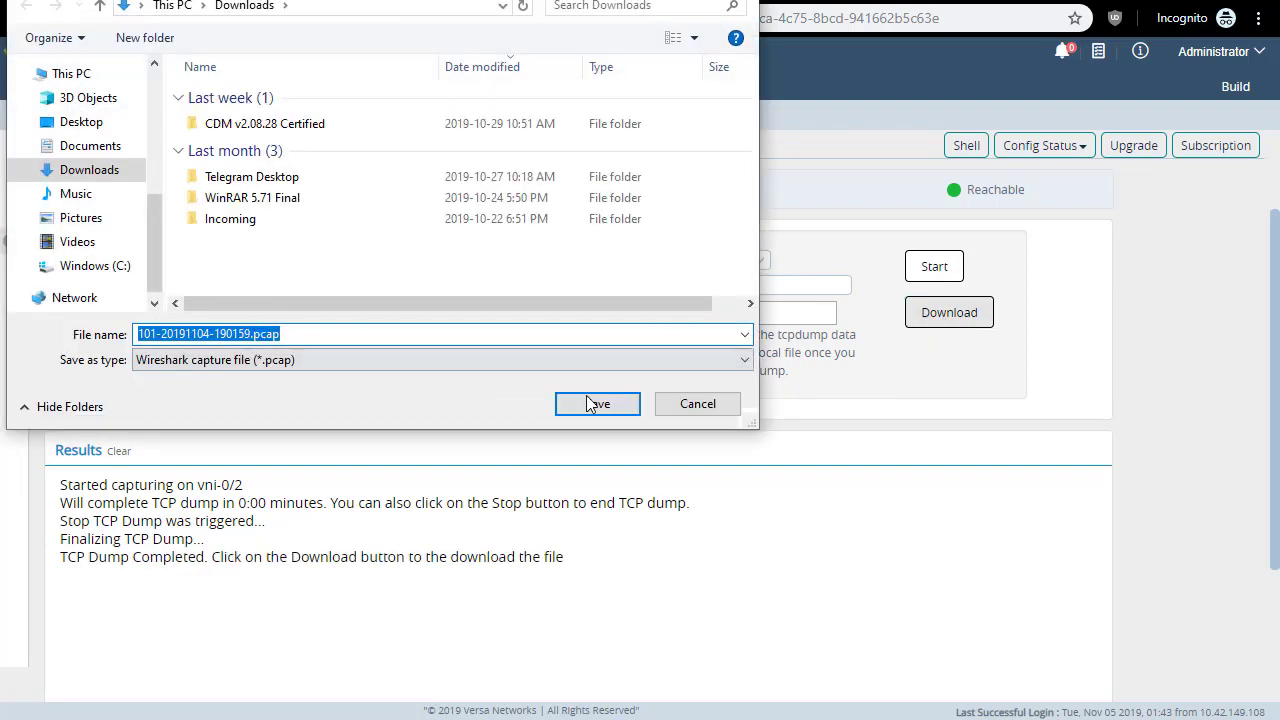
pyautogui.click(697, 406)
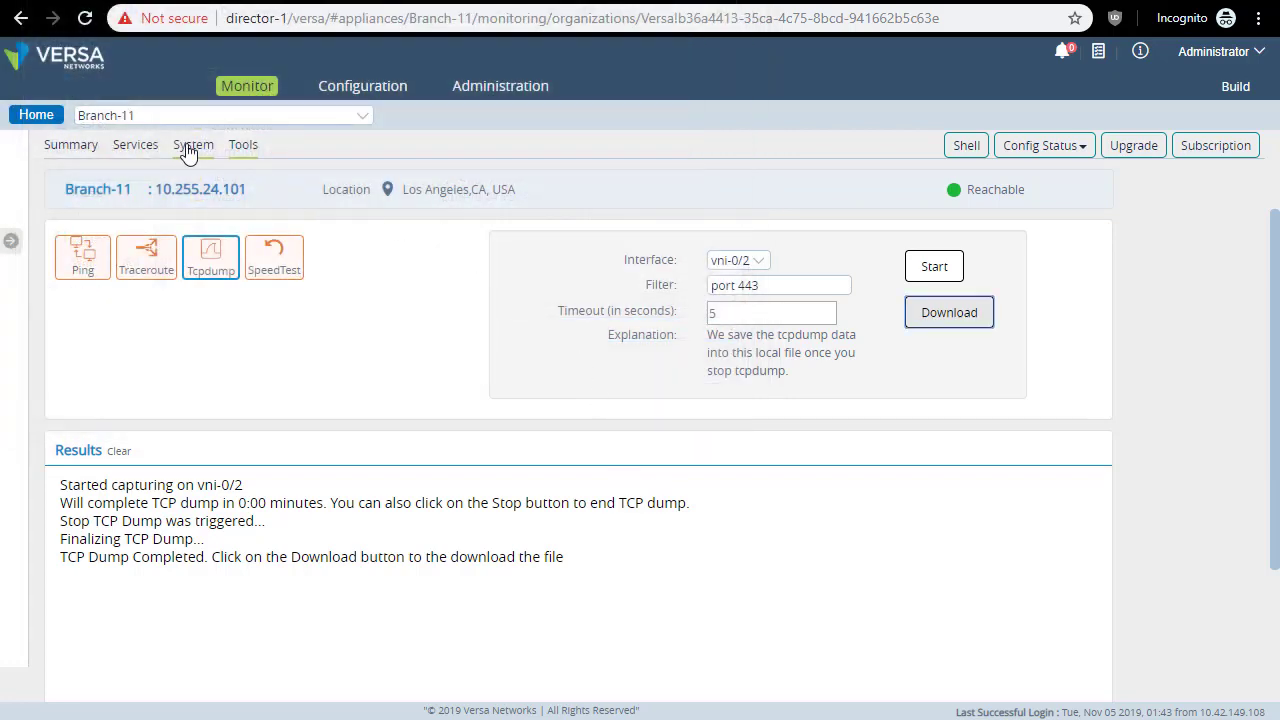
# Examine Branch-11's system information, including resources, overall process status, associated templates, NTP statistics and license
pyautogui.click(200, 152)
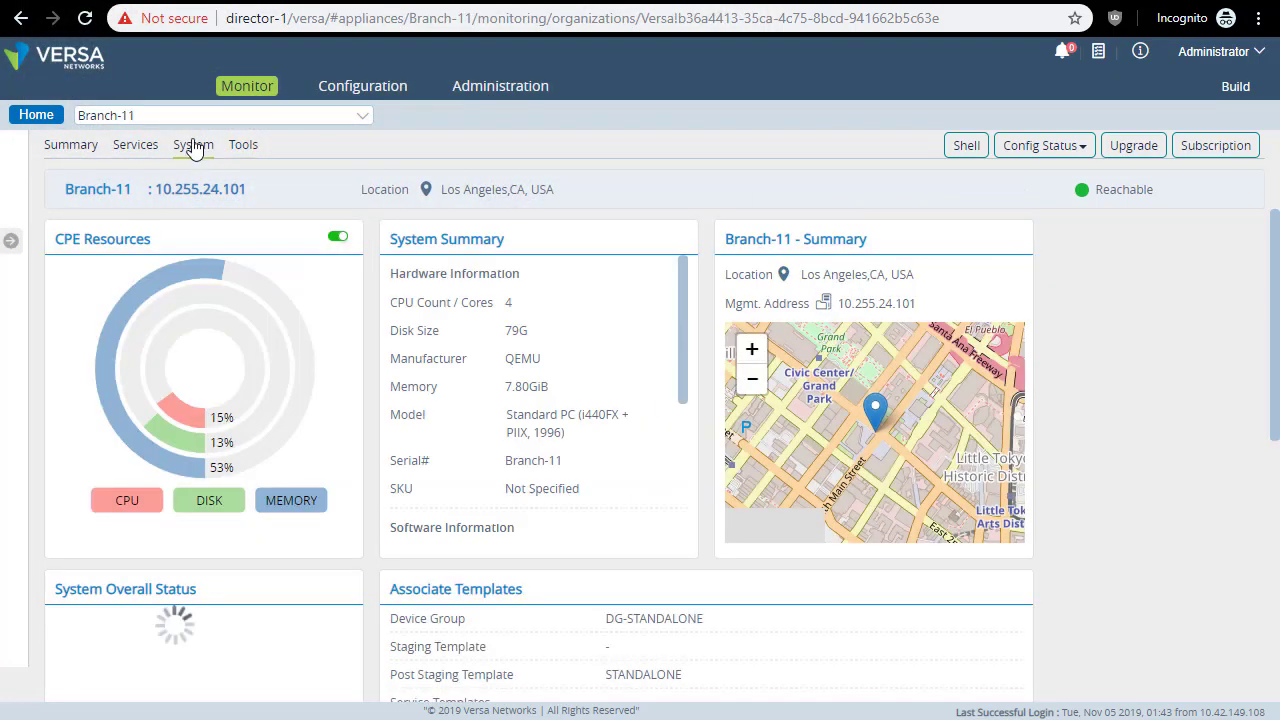
pyautogui.moveTo(134, 324)
pyautogui.scroll(-2, 362, 522)
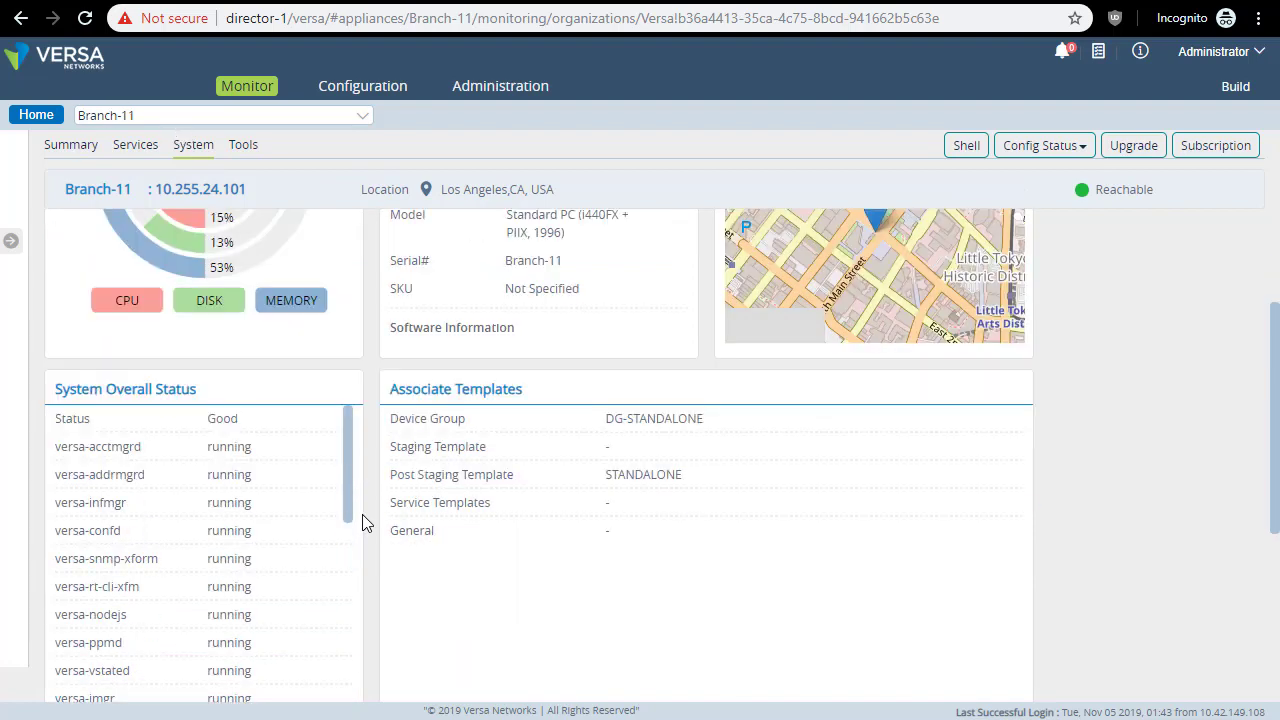
pyautogui.scroll(-2, 362, 522)
pyautogui.moveTo(350, 282); pyautogui.dragTo(356, 482)
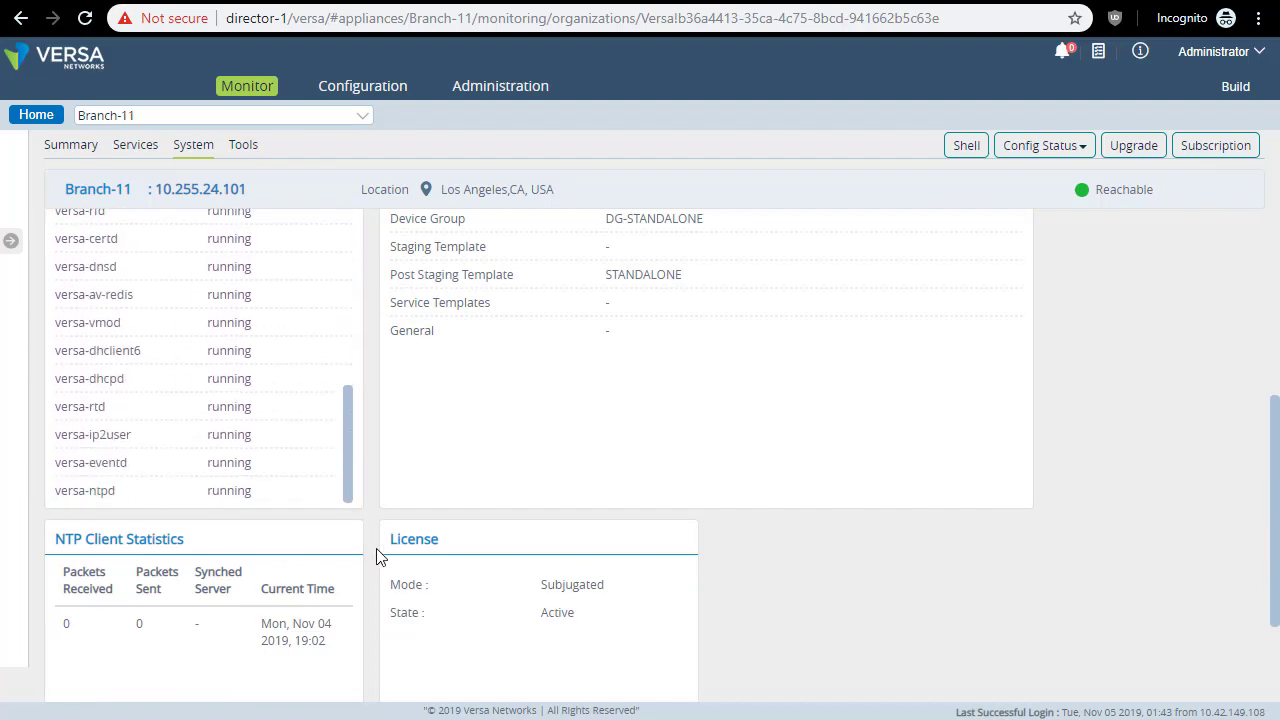
pyautogui.moveTo(605, 637); pyautogui.dragTo(541, 583)
pyautogui.scroll(4, 962, 656)
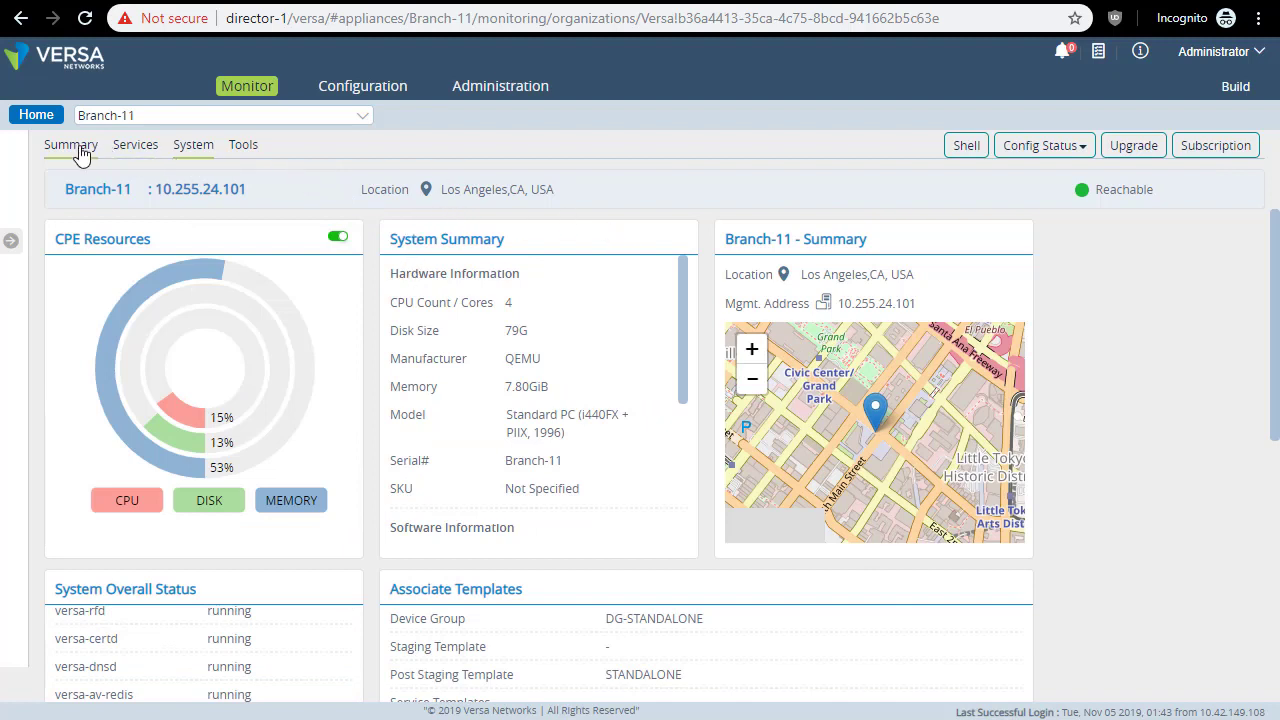
# View the SDWAN SLA metrics from Branch-11 to Branch-21 and inspect the INET and MPLS paths
pyautogui.click(130, 150)
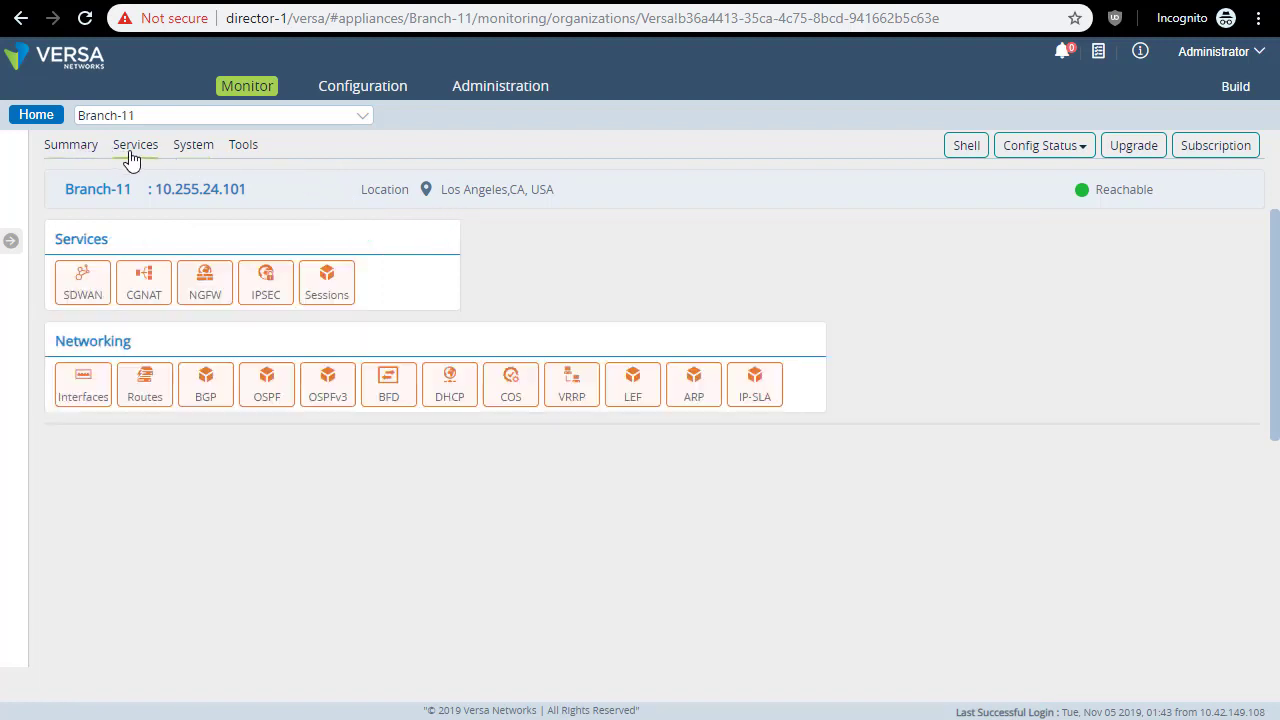
pyautogui.click(108, 293)
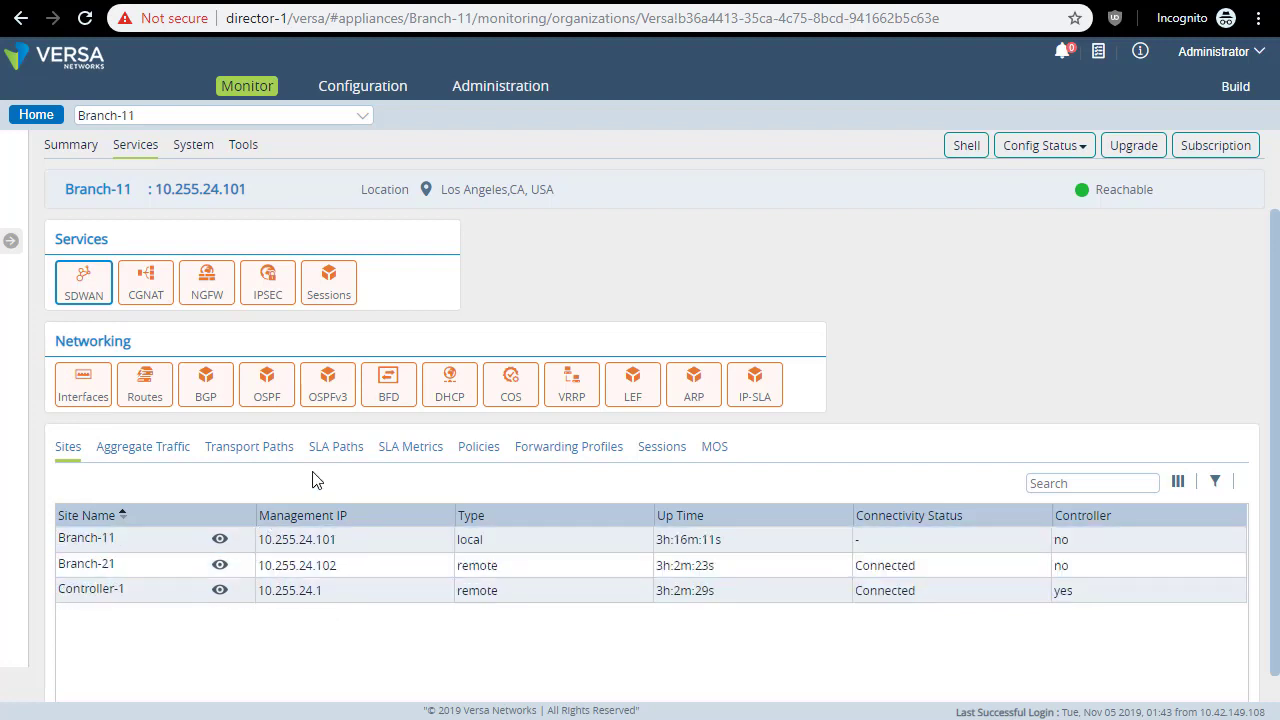
pyautogui.click(432, 456)
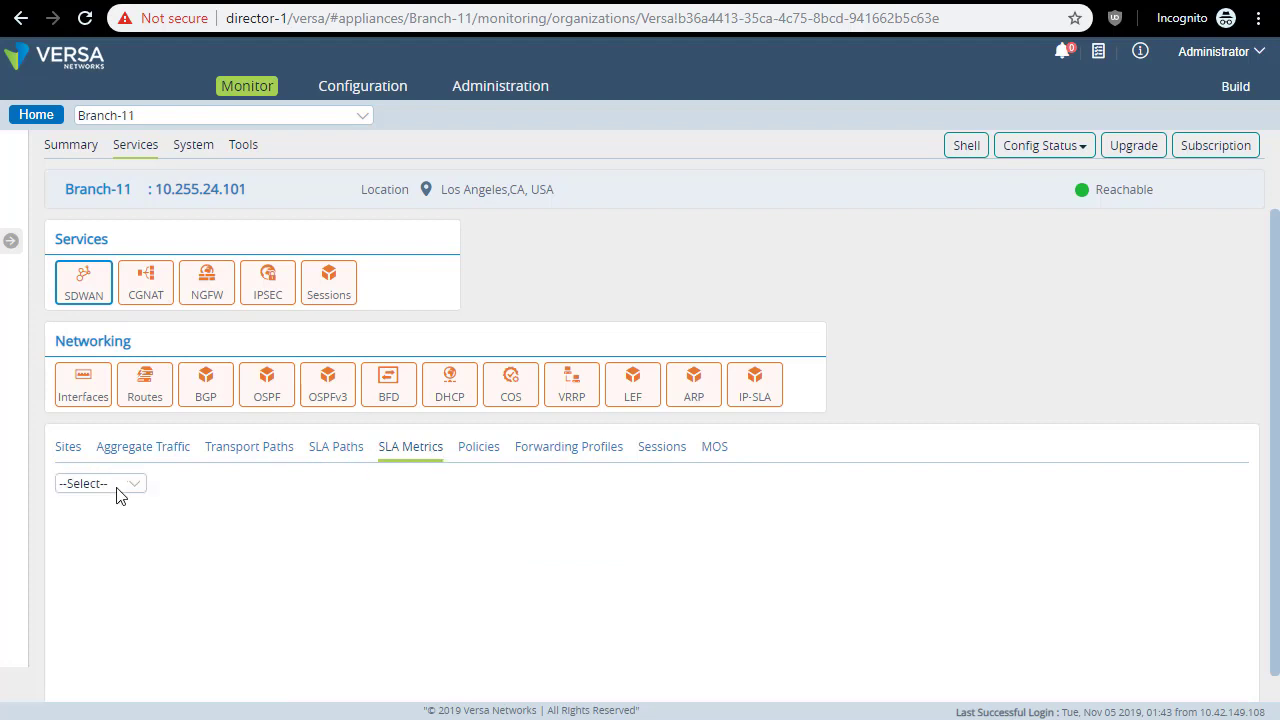
pyautogui.moveTo(135, 190); pyautogui.dragTo(64, 189)
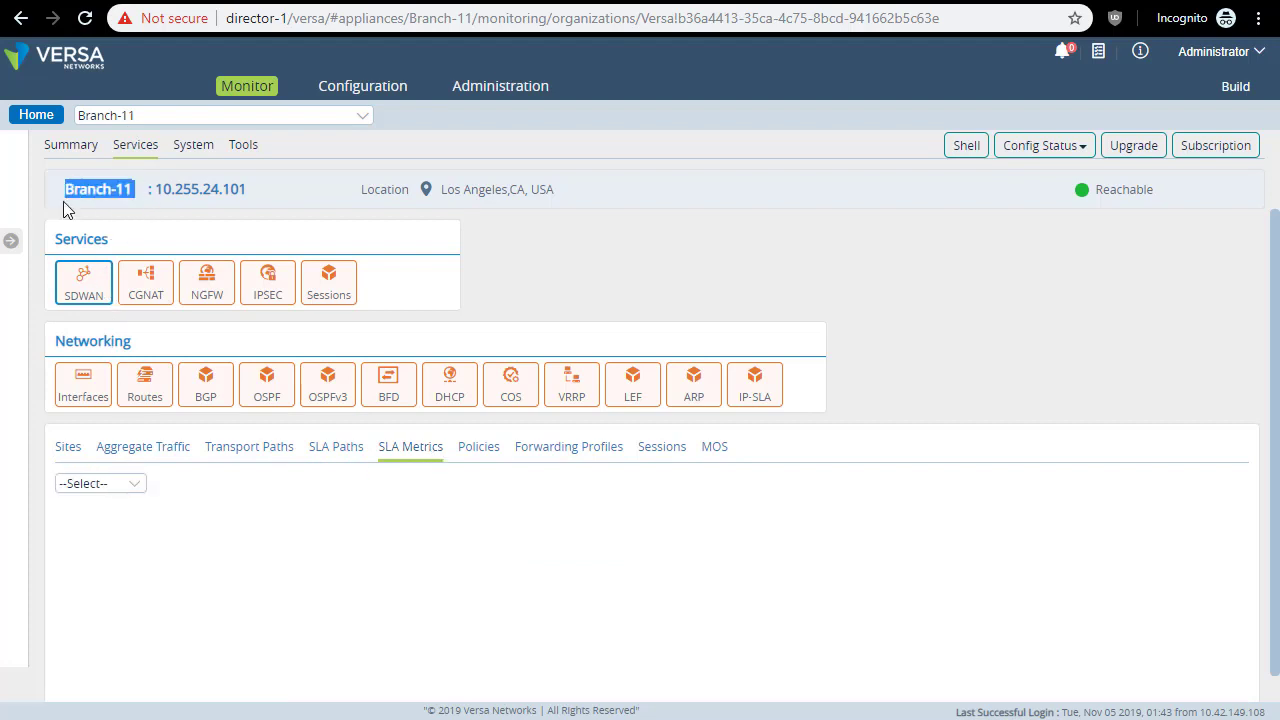
pyautogui.click(131, 489)
pyautogui.click(100, 535)
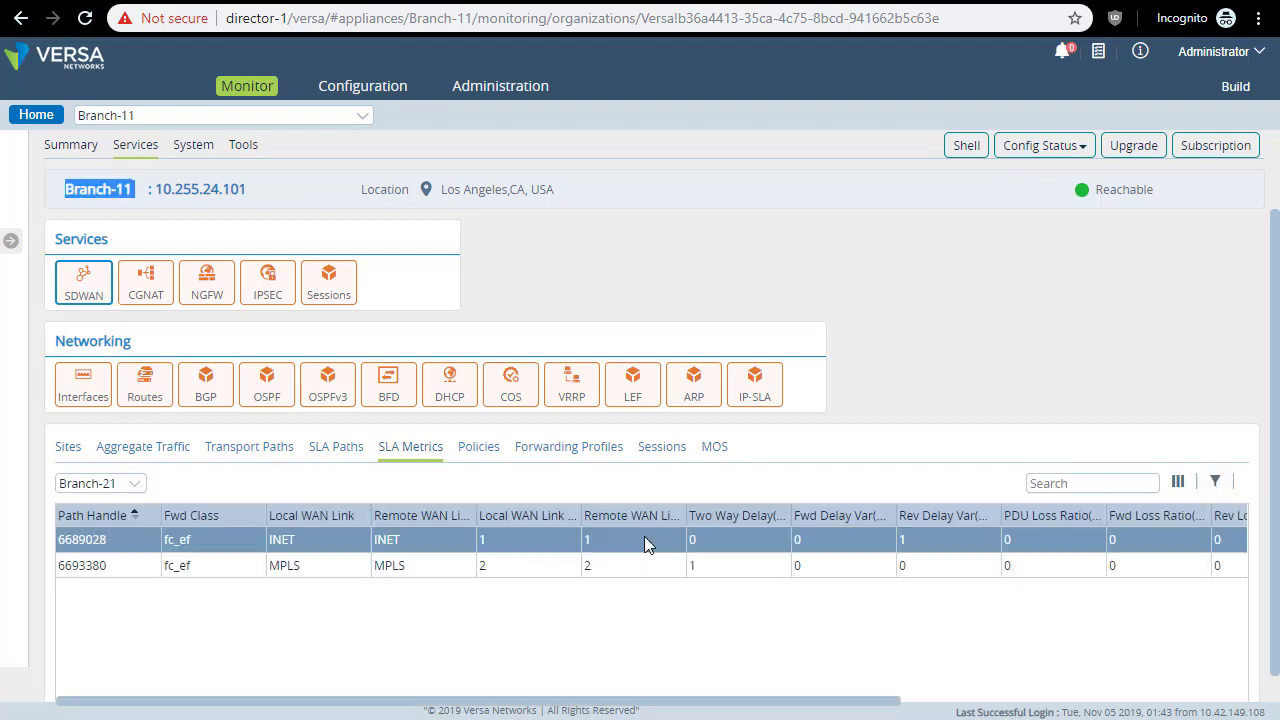
pyautogui.click(640, 628)
pyautogui.click(947, 574)
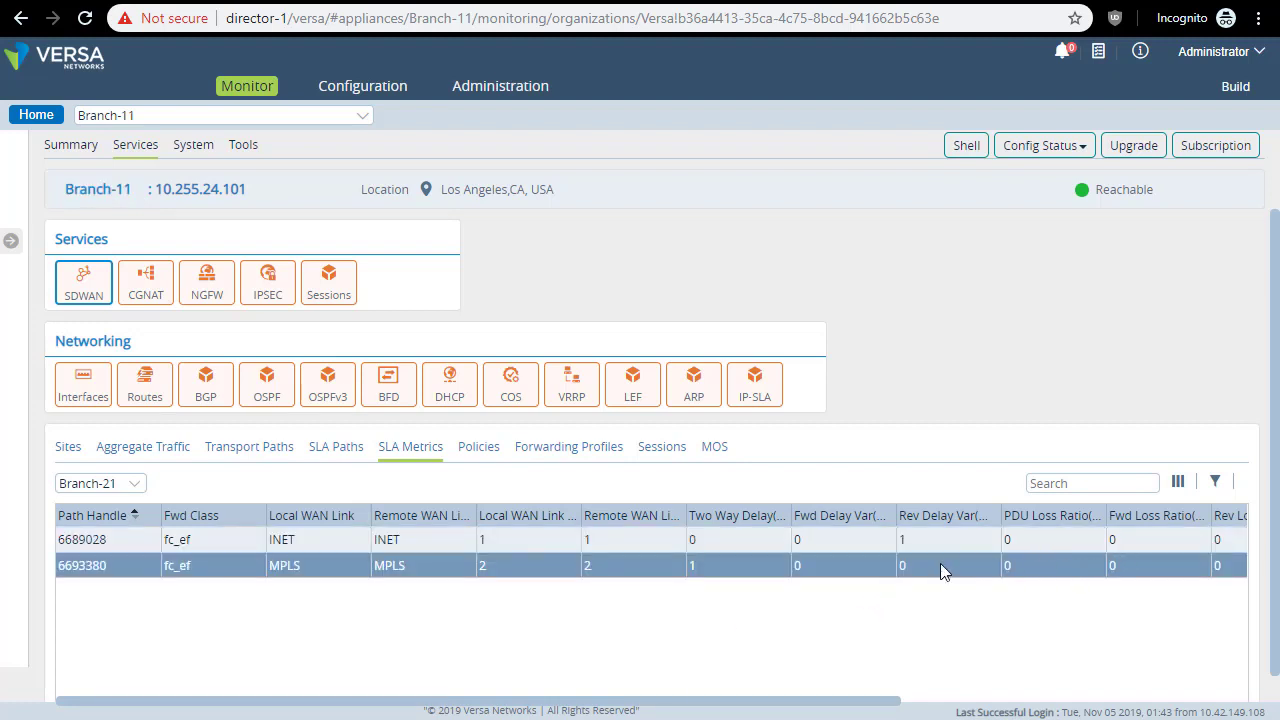
# View the SDWAN SLA paths from Branch-11 to Branch-21
pyautogui.click(336, 448)
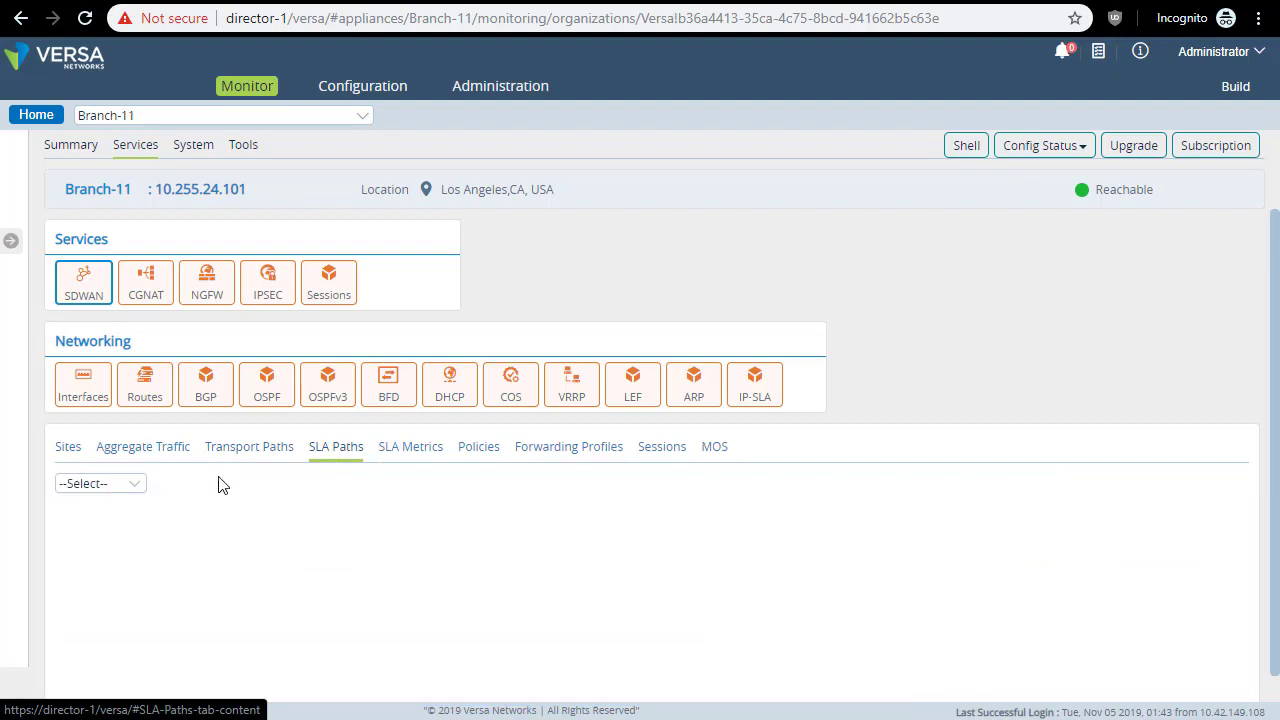
pyautogui.click(133, 486)
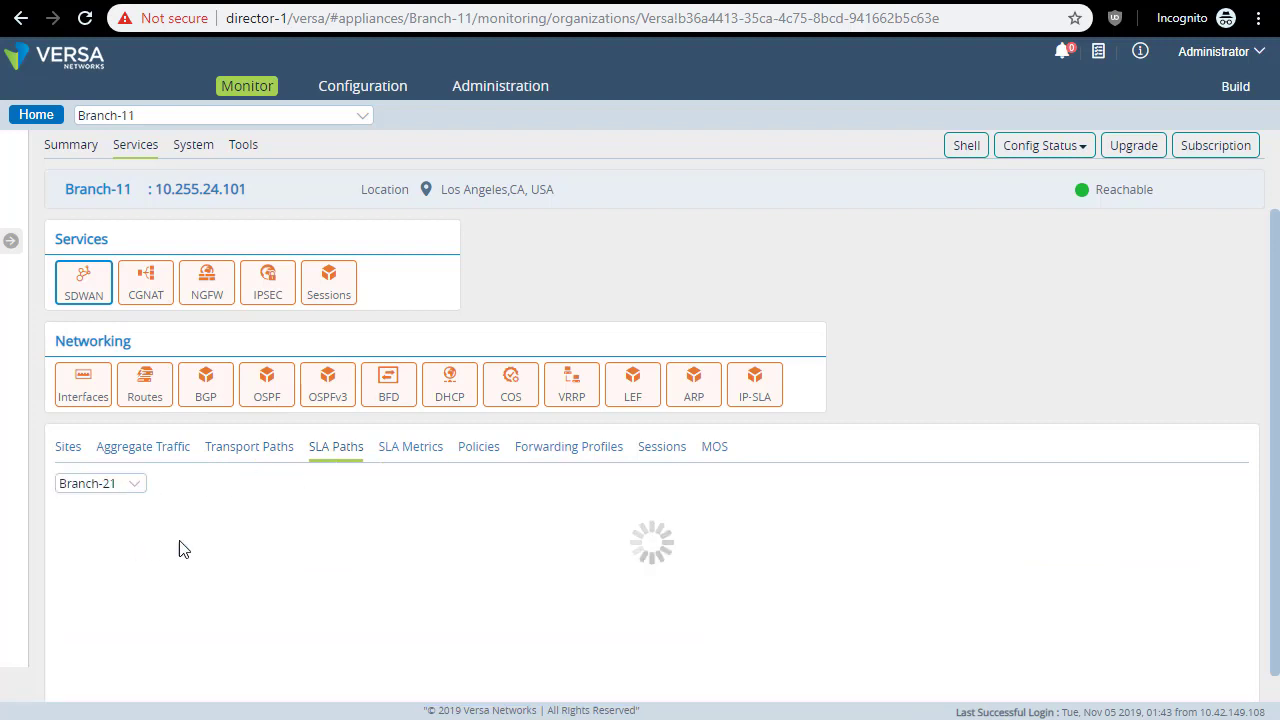
pyautogui.click(120, 540)
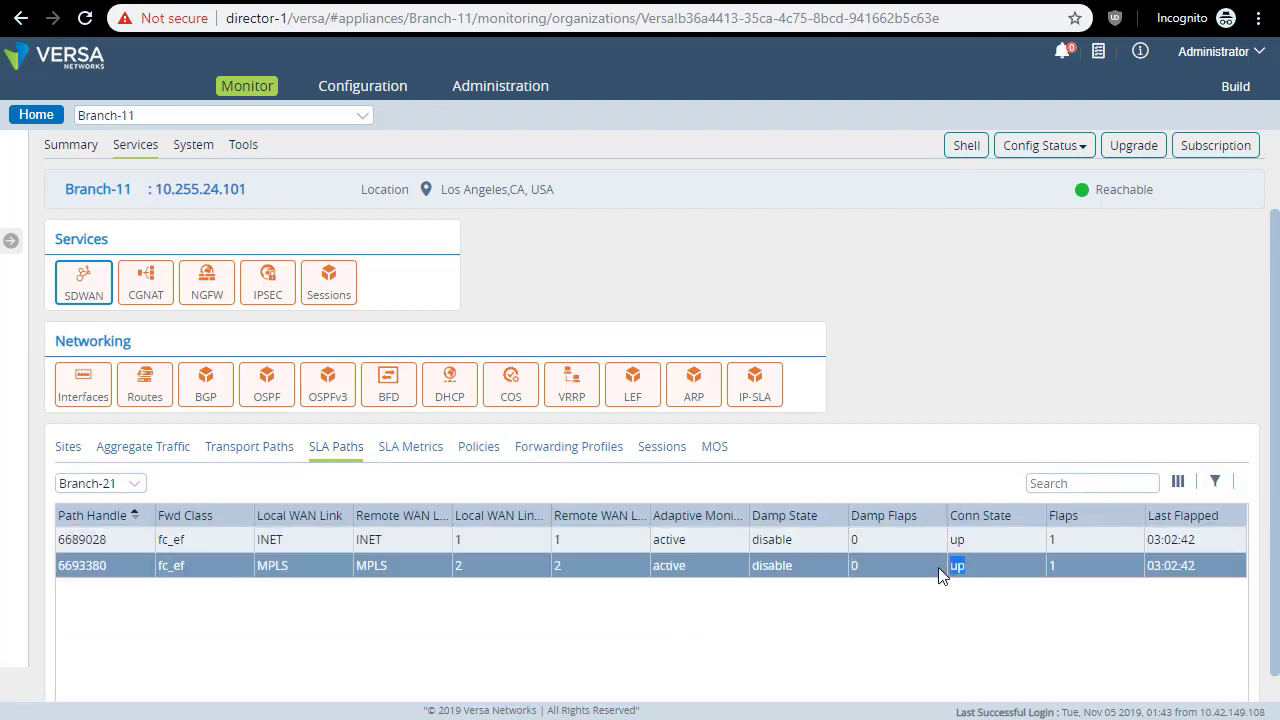
# Look at Branch-11's NGFW service options and inspect the session list for VSN ID 0, focusing on the youtube application
pyautogui.click(208, 287)
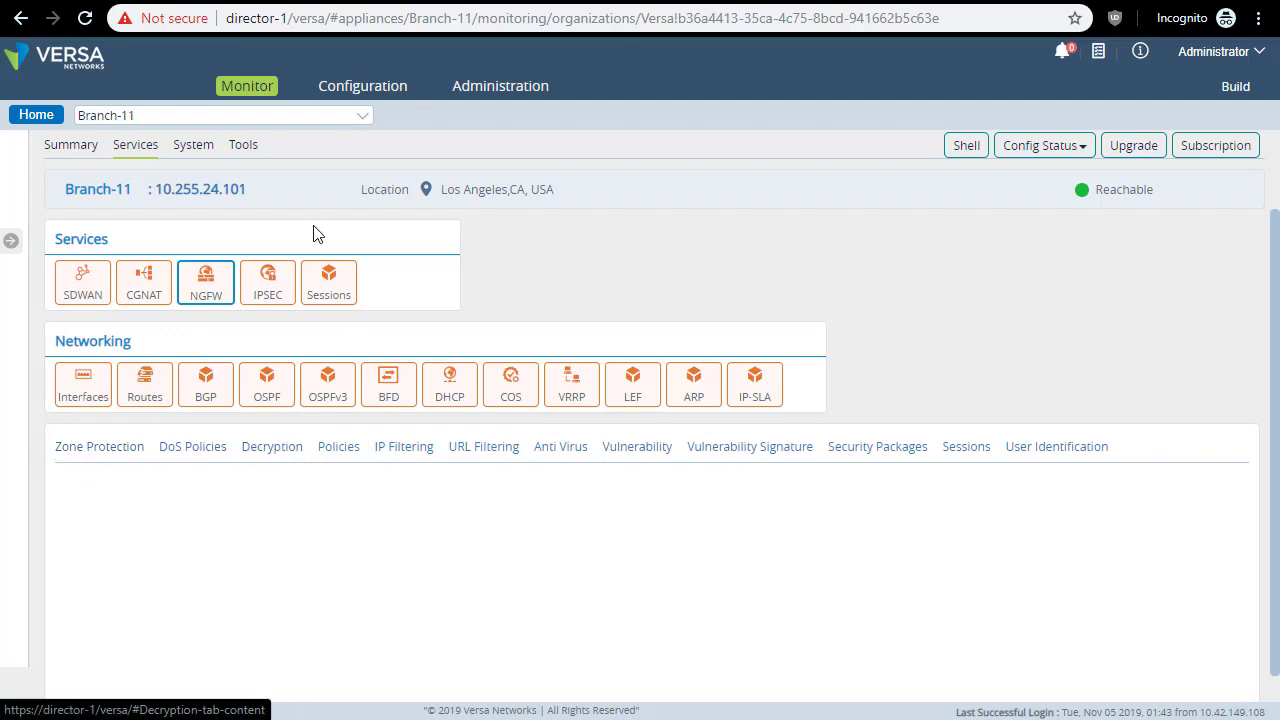
pyautogui.click(328, 290)
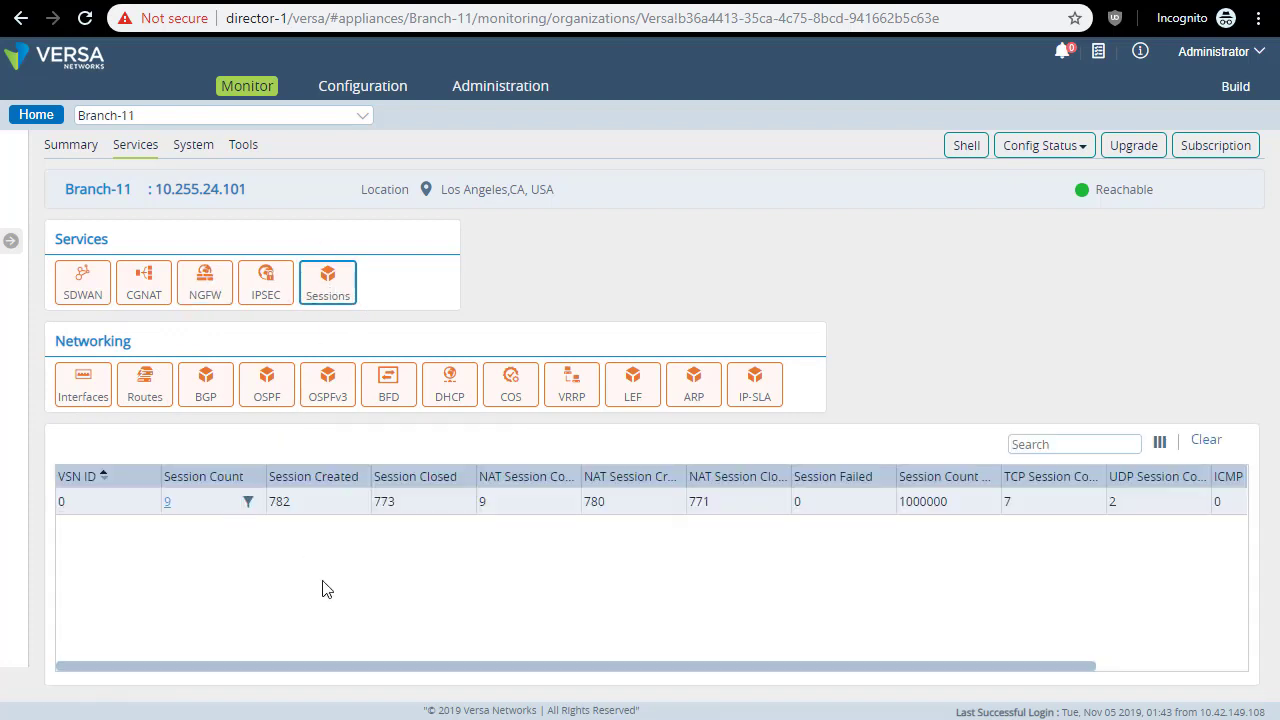
pyautogui.click(168, 514)
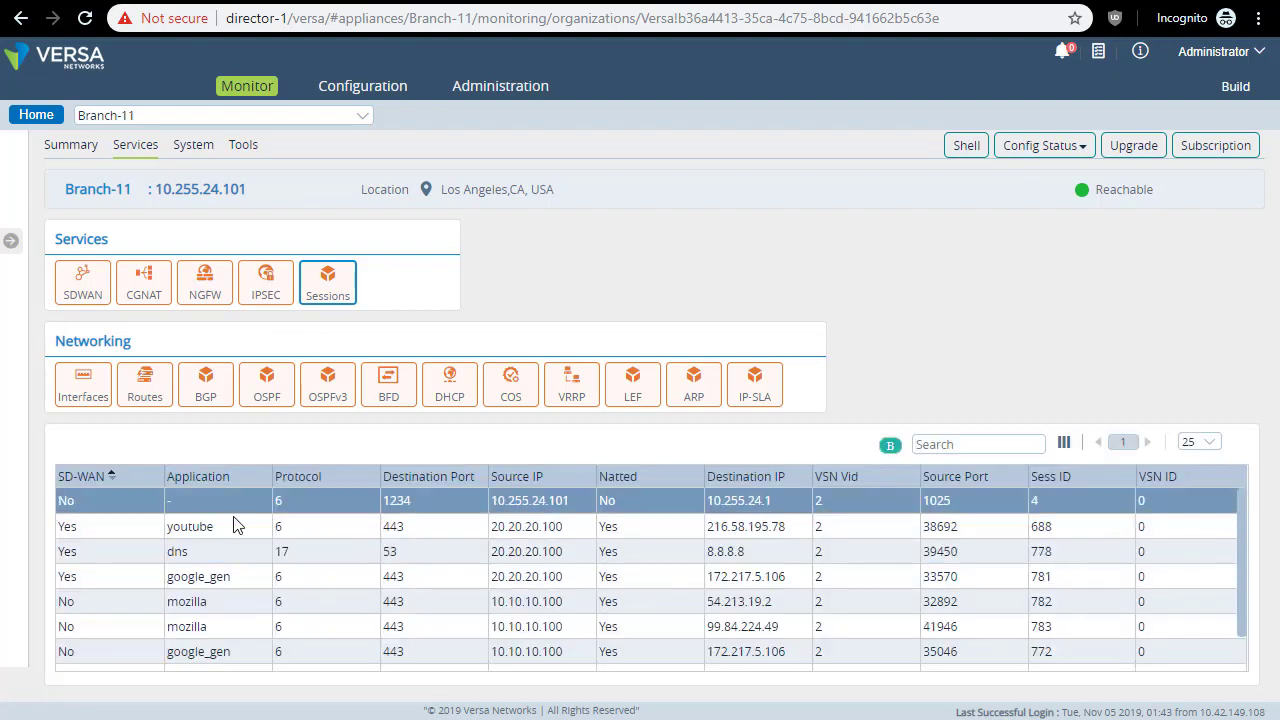
pyautogui.moveTo(223, 531); pyautogui.dragTo(167, 537)
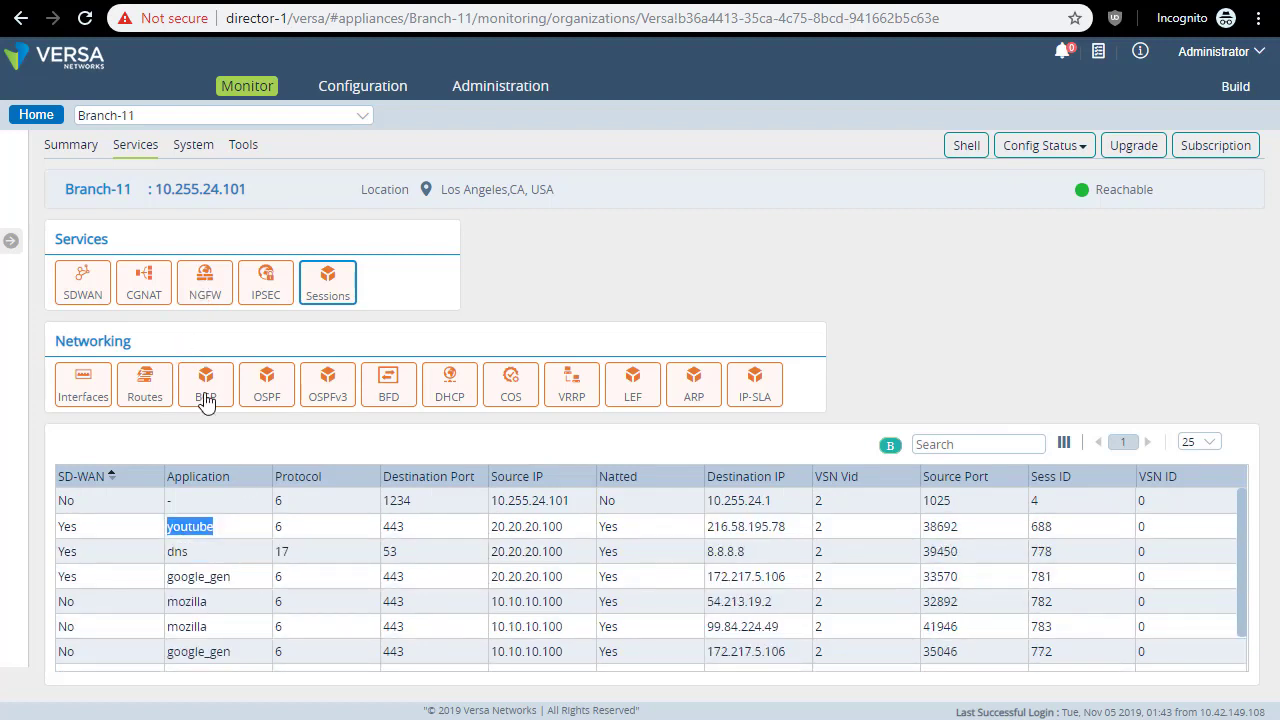
# Review Branch-11's networking interfaces and inspect the address details of vni-0/0.0
pyautogui.click(90, 388)
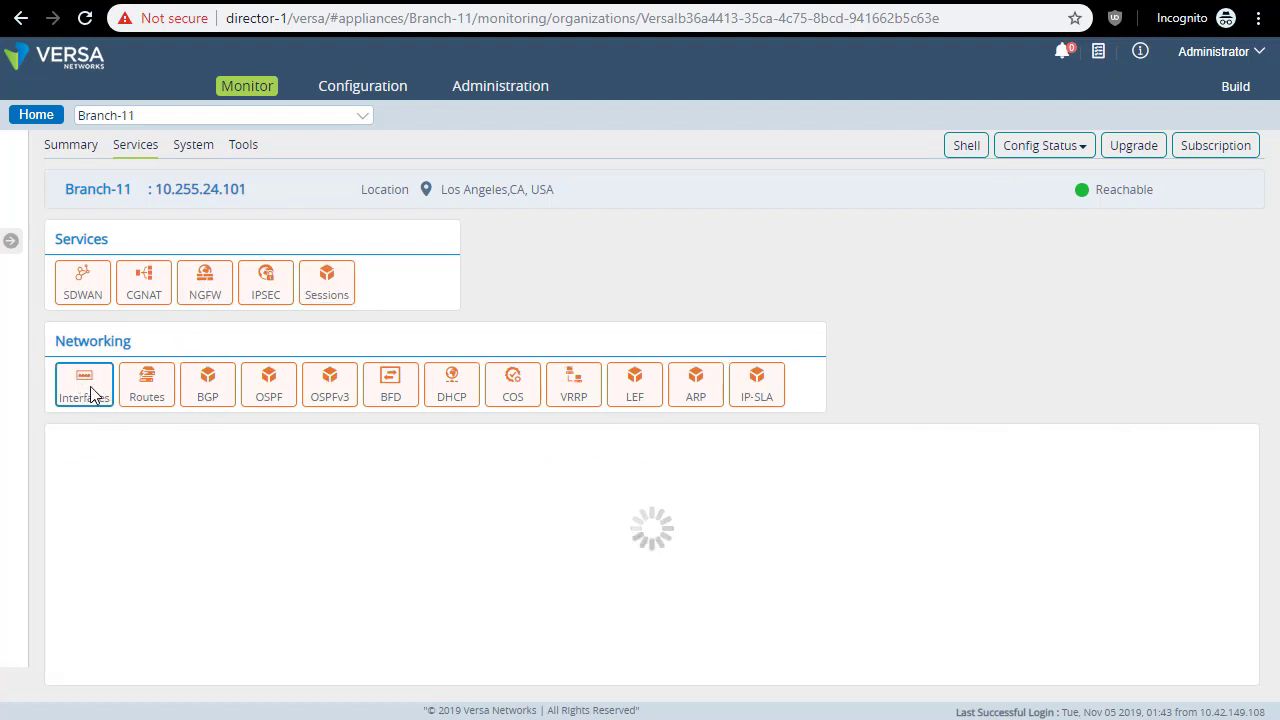
pyautogui.click(185, 556)
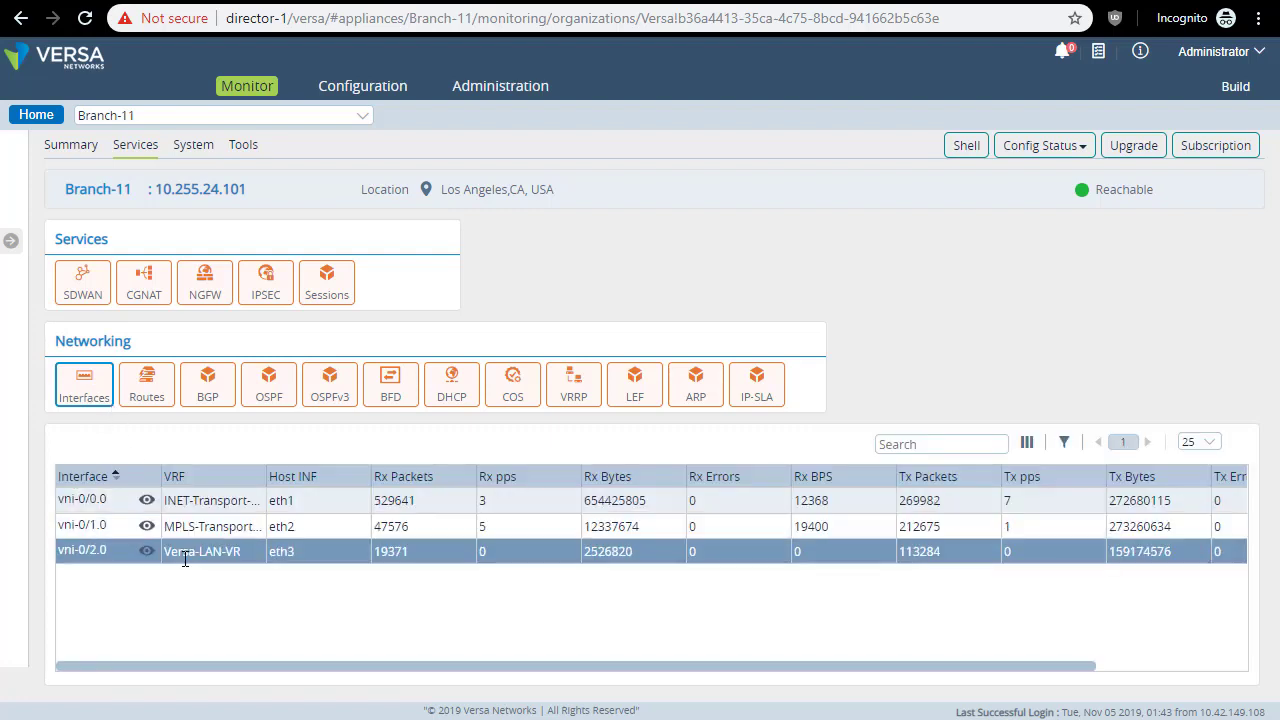
pyautogui.click(146, 499)
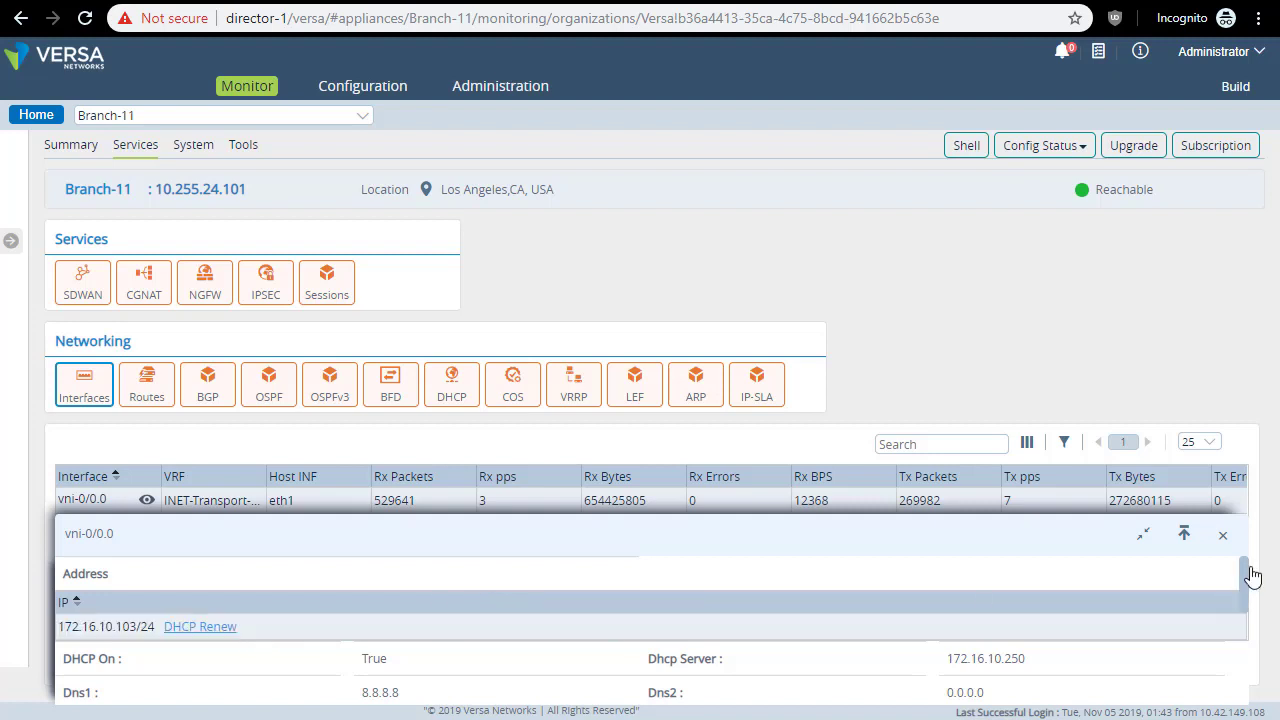
pyautogui.click(1221, 540)
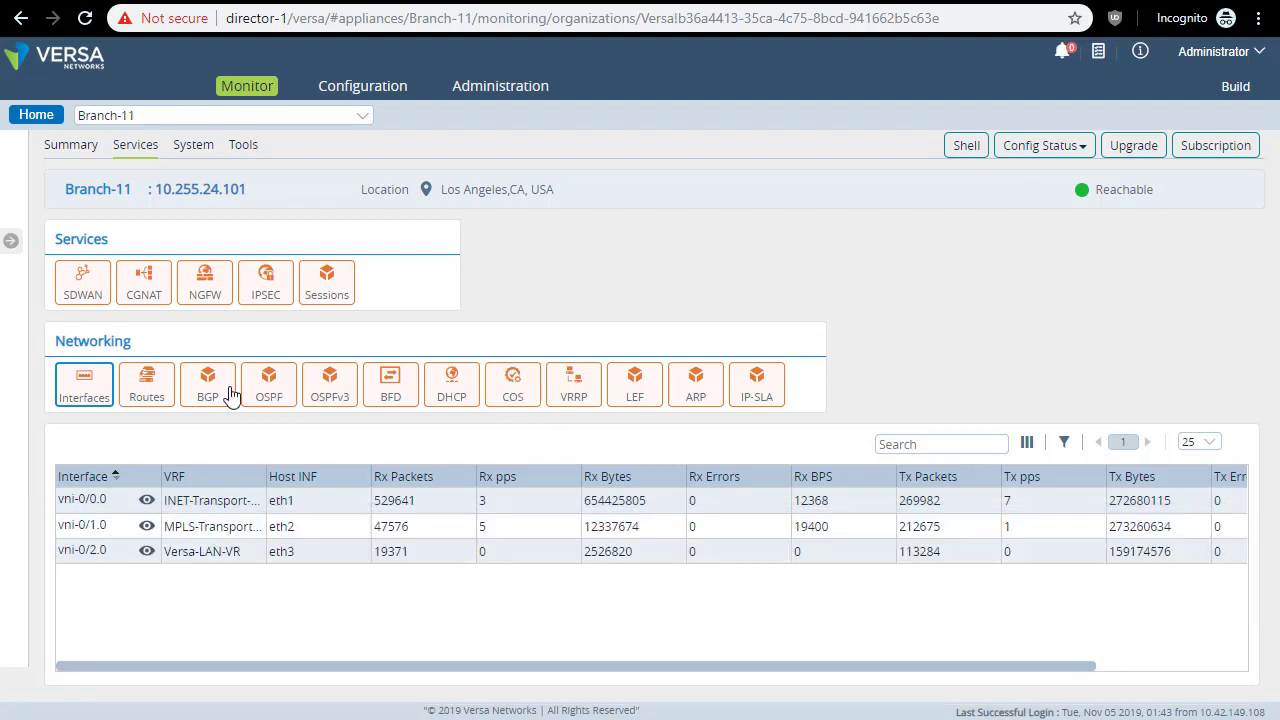
# View Branch-11's IPv4 routes for Versa-Control-VR and its ARP table
pyautogui.click(157, 390)
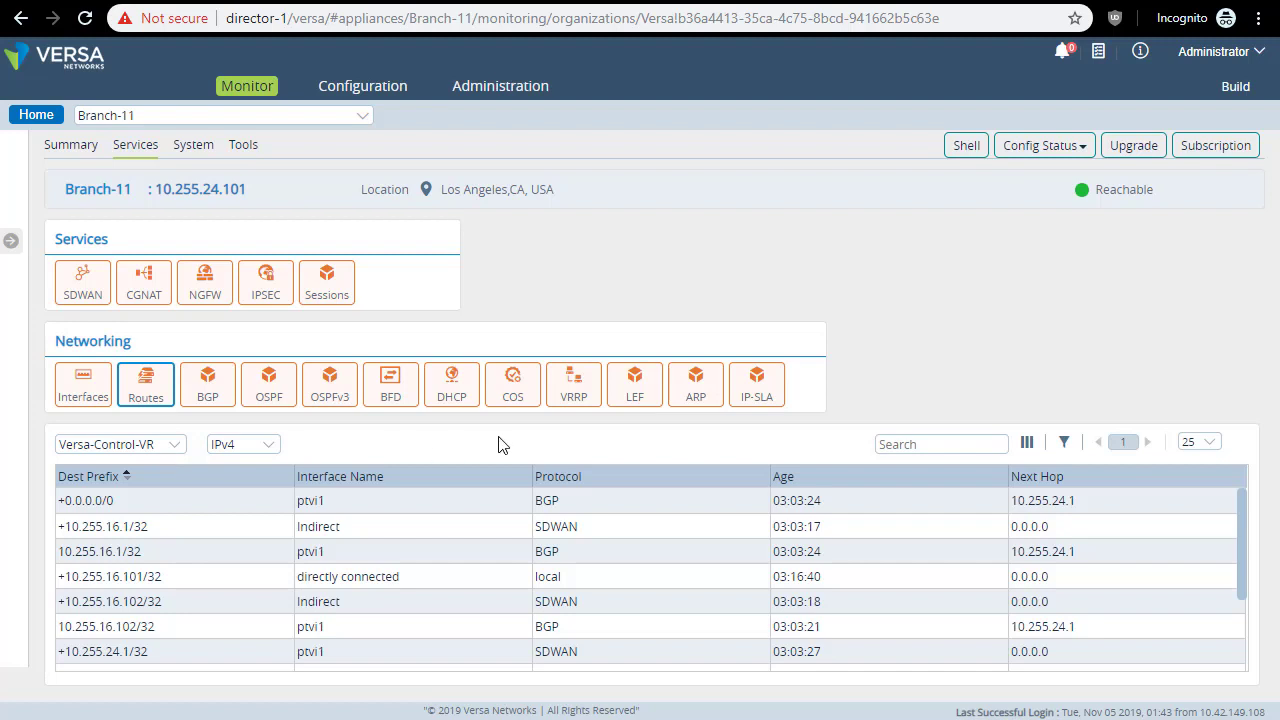
pyautogui.click(706, 398)
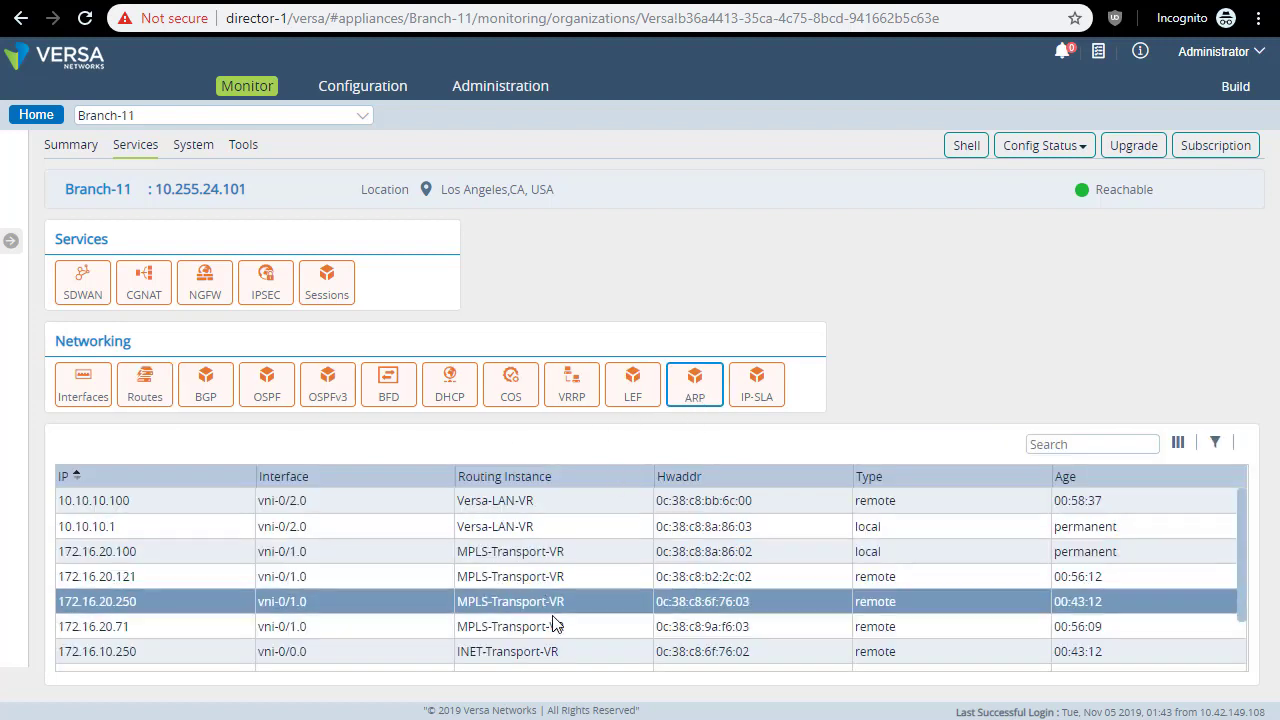
# Show live traffic data for the INET interface vni-0/0.0 in Branch-11's summary, and toggle the INET (tx) series off and on
pyautogui.click(72, 147)
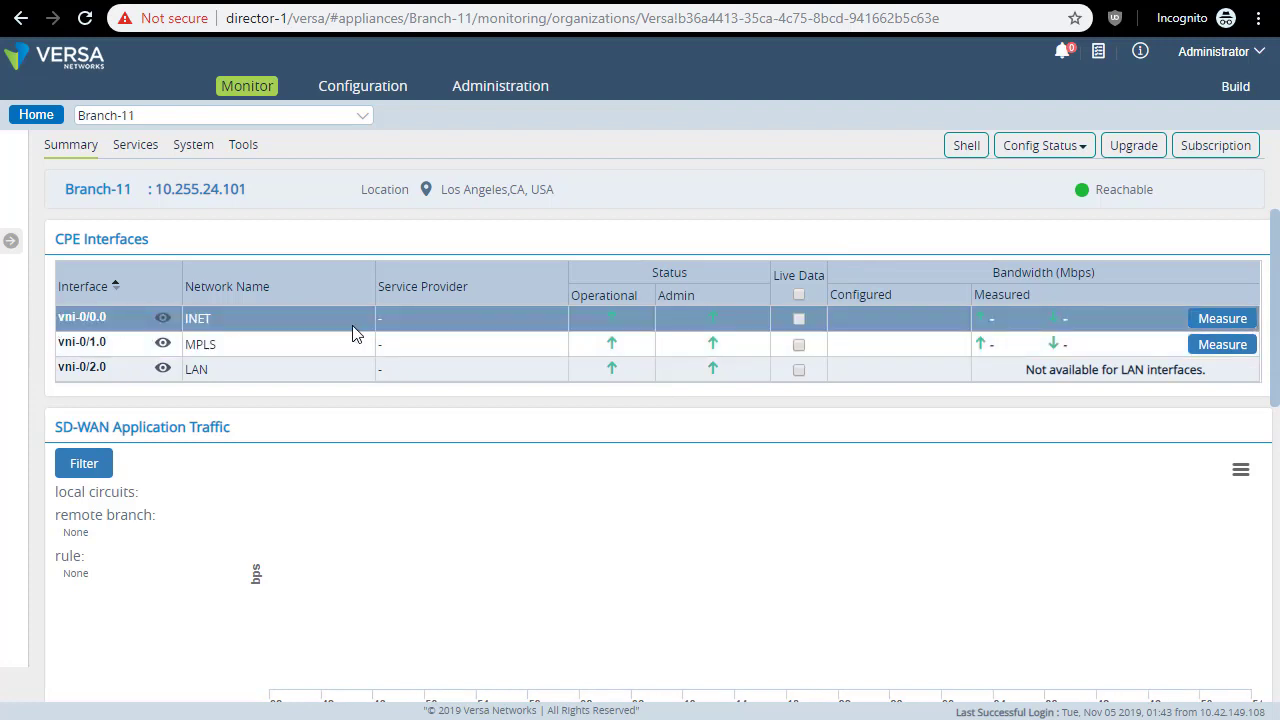
pyautogui.click(798, 318)
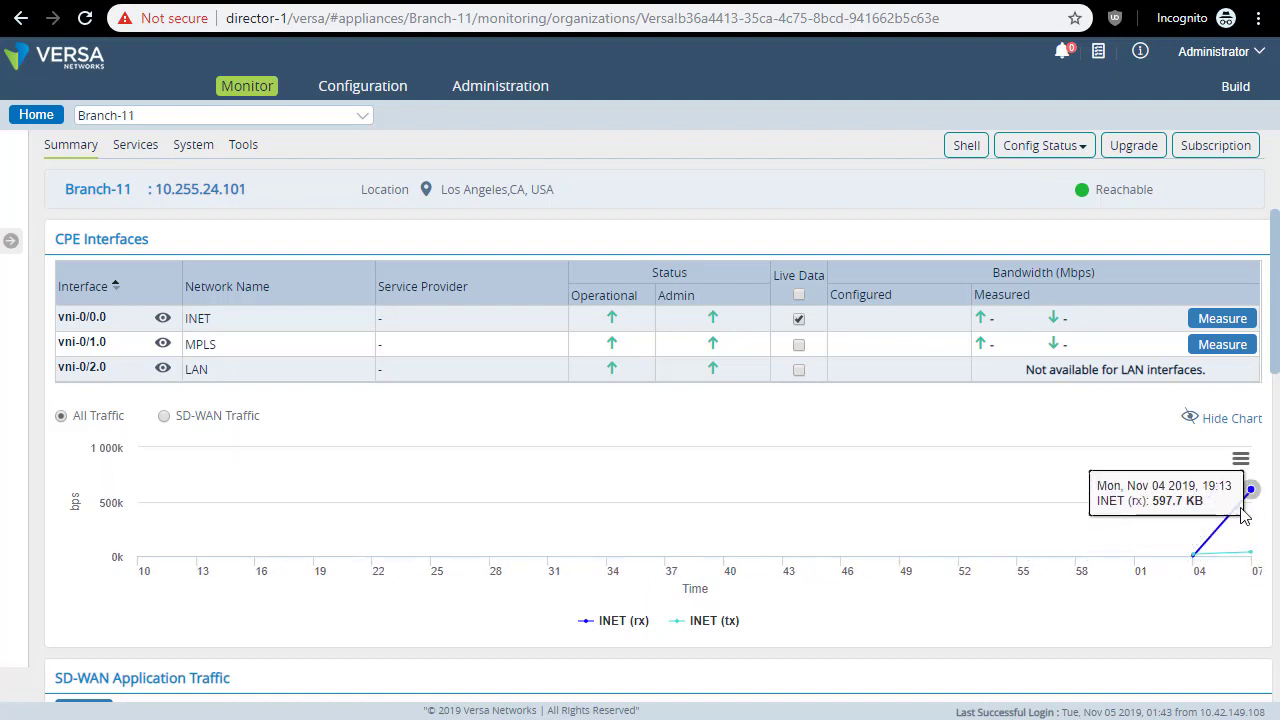
pyautogui.click(716, 622)
pyautogui.click(716, 622)
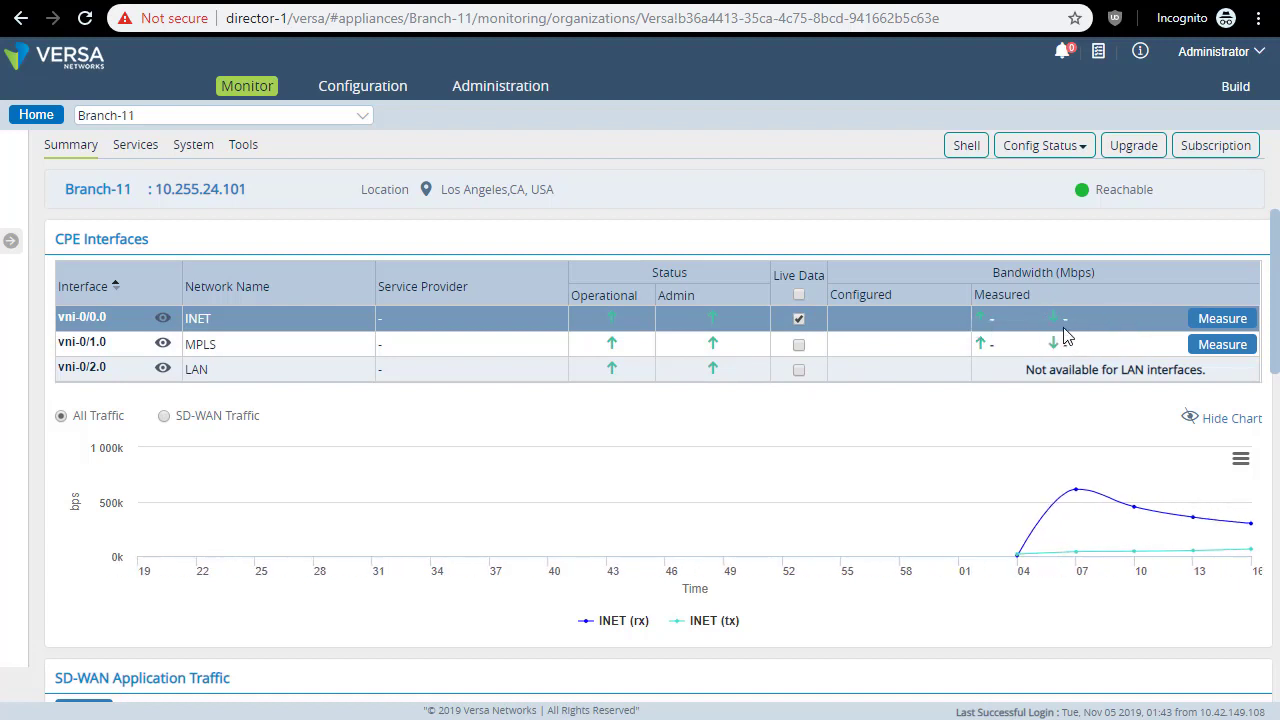
# Request a bandwidth measurement on vni-0/0.0 with remote destination Branch-21 and remote circuit INET, keeping circuit media and type at All
pyautogui.click(1222, 319)
pyautogui.click(199, 368)
pyautogui.click(133, 392)
pyautogui.click(326, 368)
pyautogui.click(300, 405)
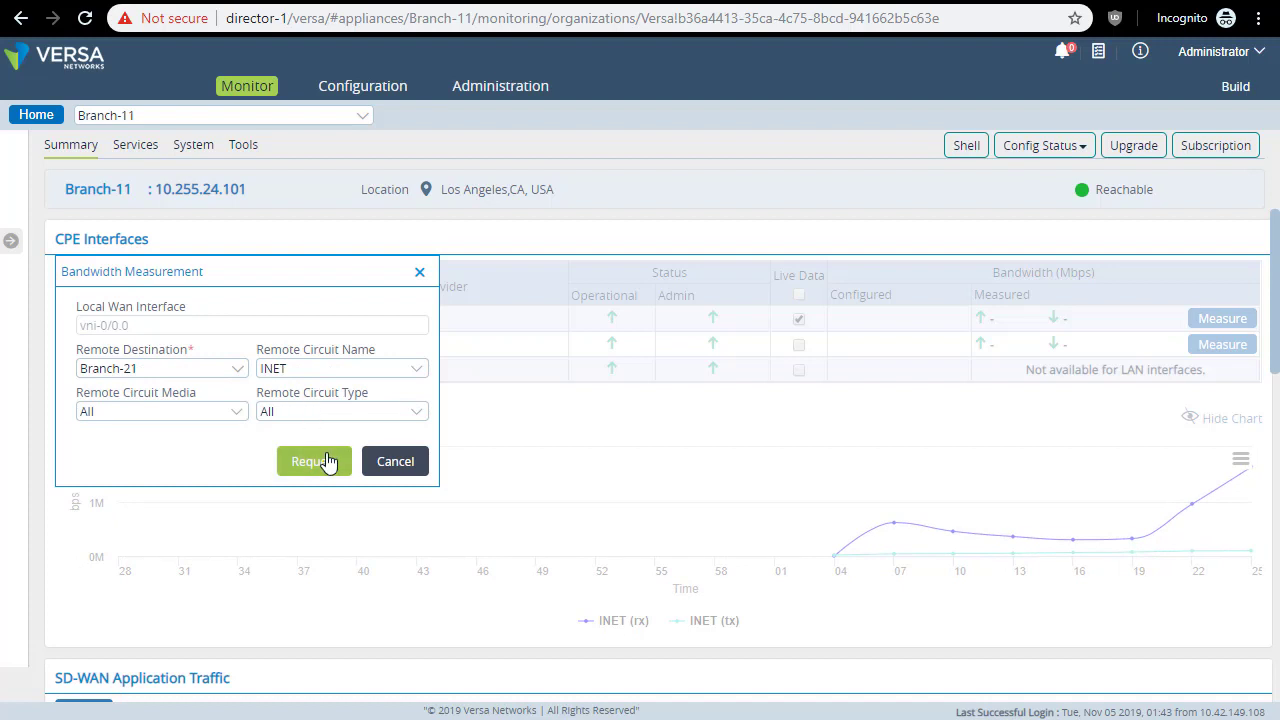
pyautogui.click(328, 461)
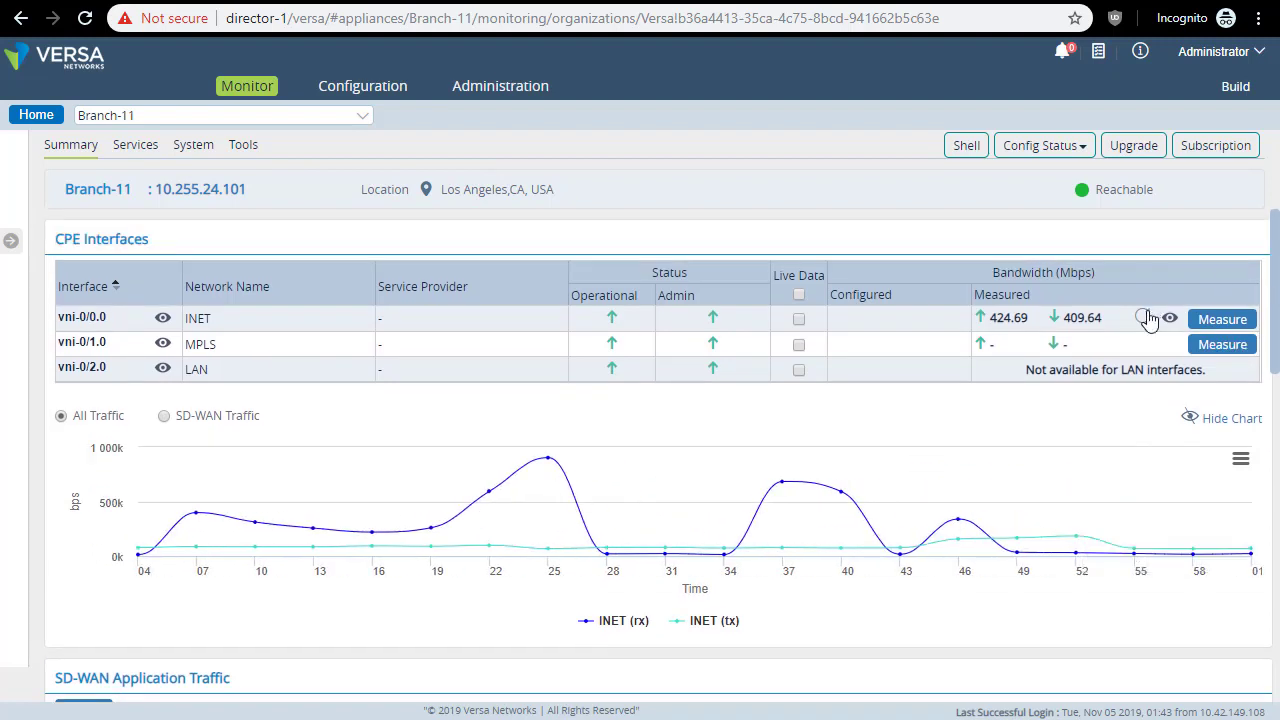
# Examine the Top Applications chart by sessions in Branch-11's appliance activity
pyautogui.moveTo(1274, 260); pyautogui.dragTo(1272, 593)
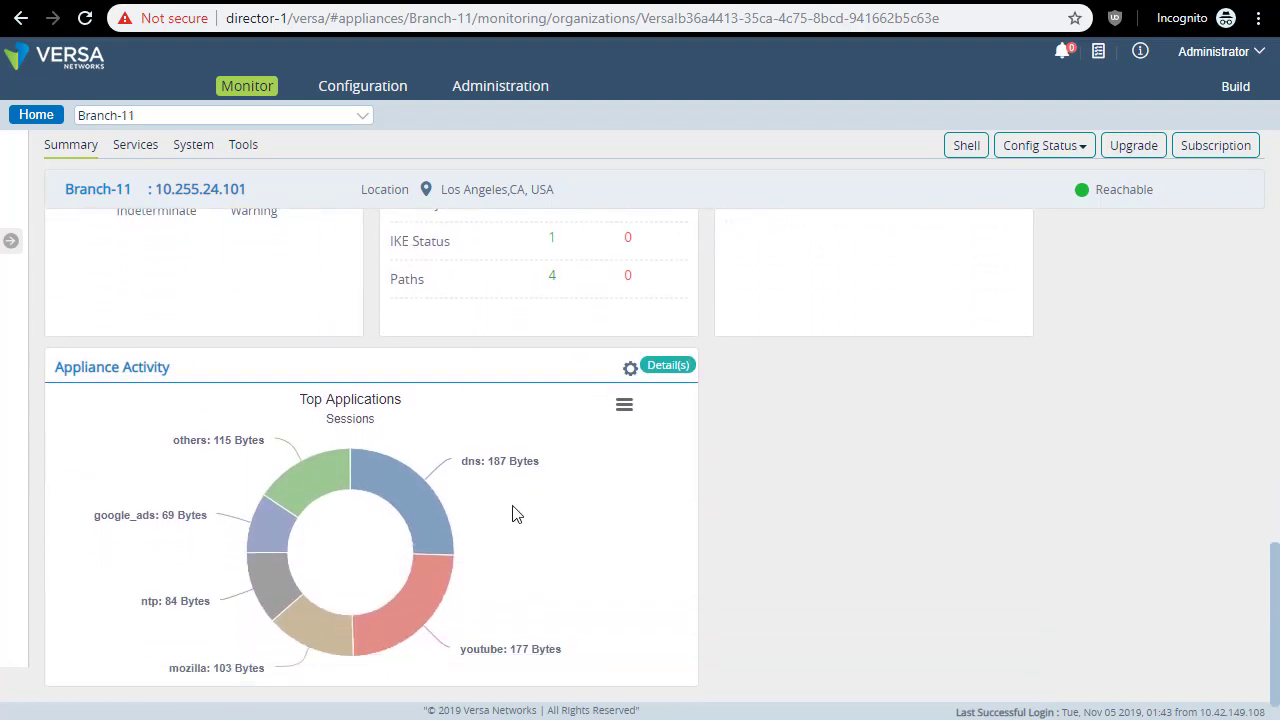
pyautogui.moveTo(285, 622)
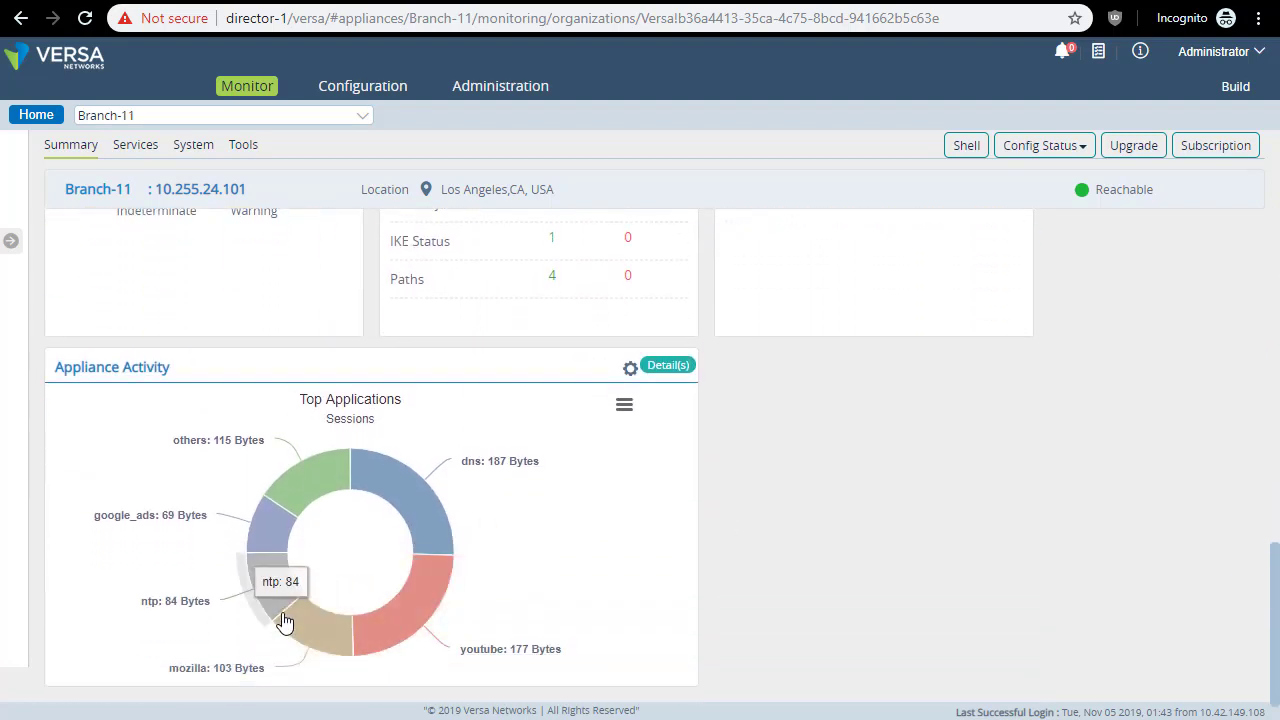
pyautogui.click(137, 115)
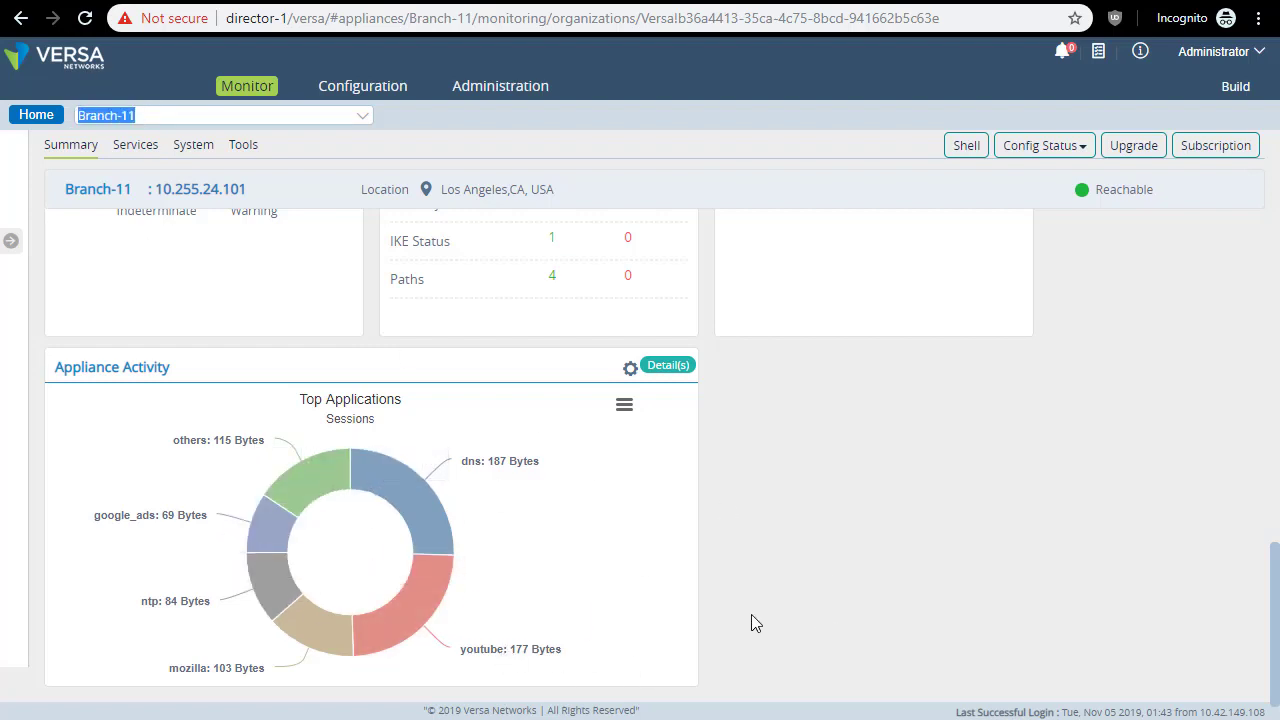